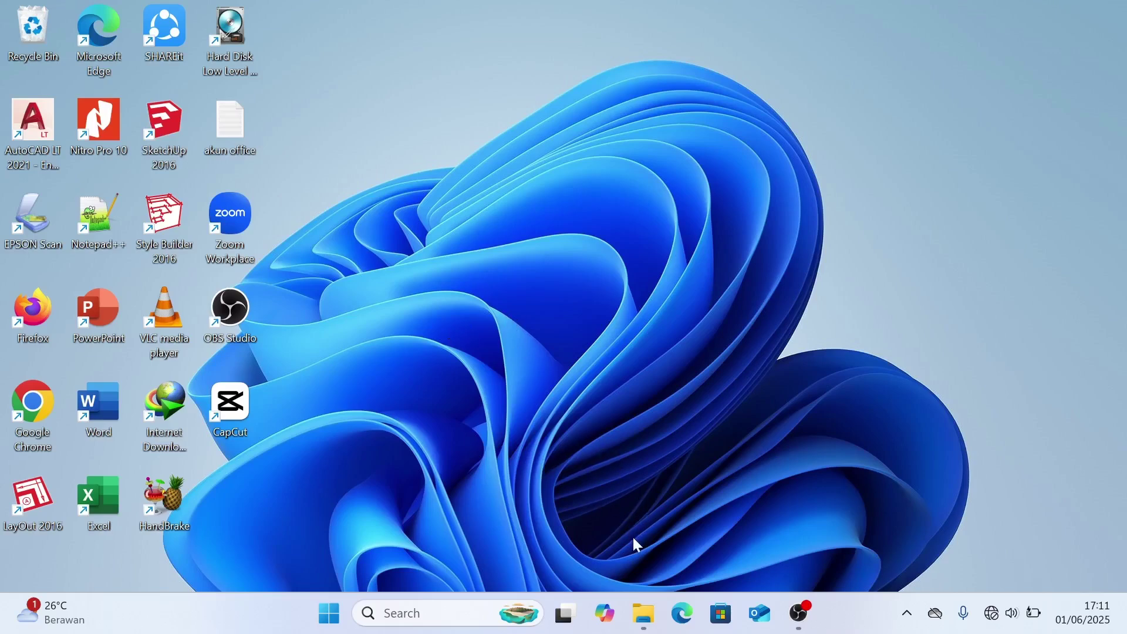
# Extract all six archive parts in the PES 2012 folder with WinRAR to a new Pro.Evolution.Soccer.2012-RELOADED_YasDL.com folder
pyautogui.click(650, 602)
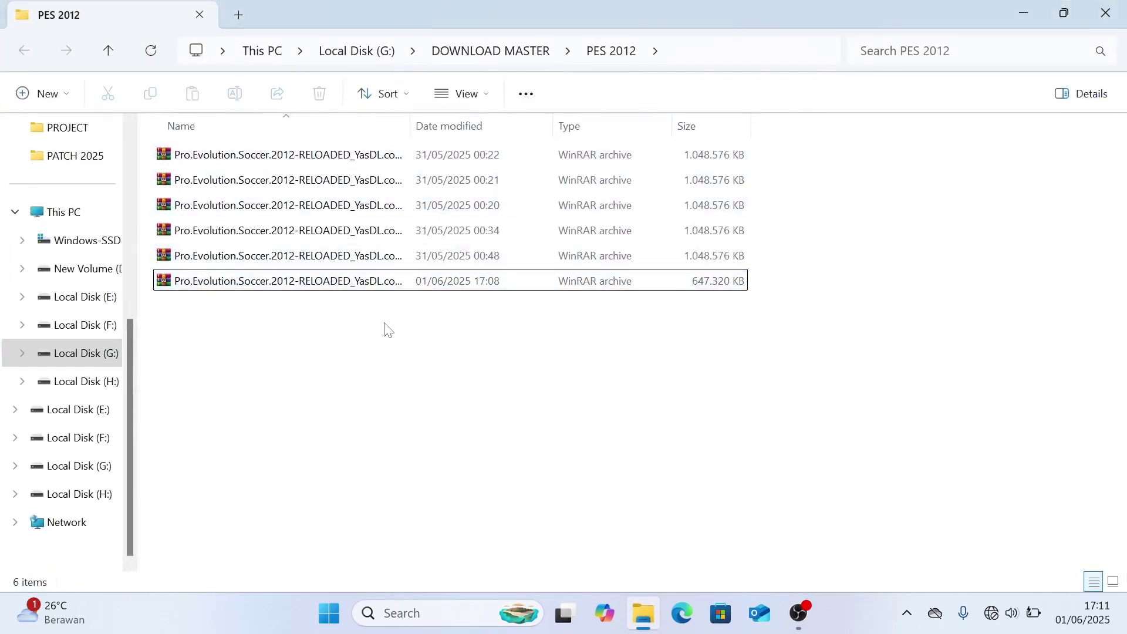
pyautogui.moveTo(384, 324); pyautogui.dragTo(393, 253)
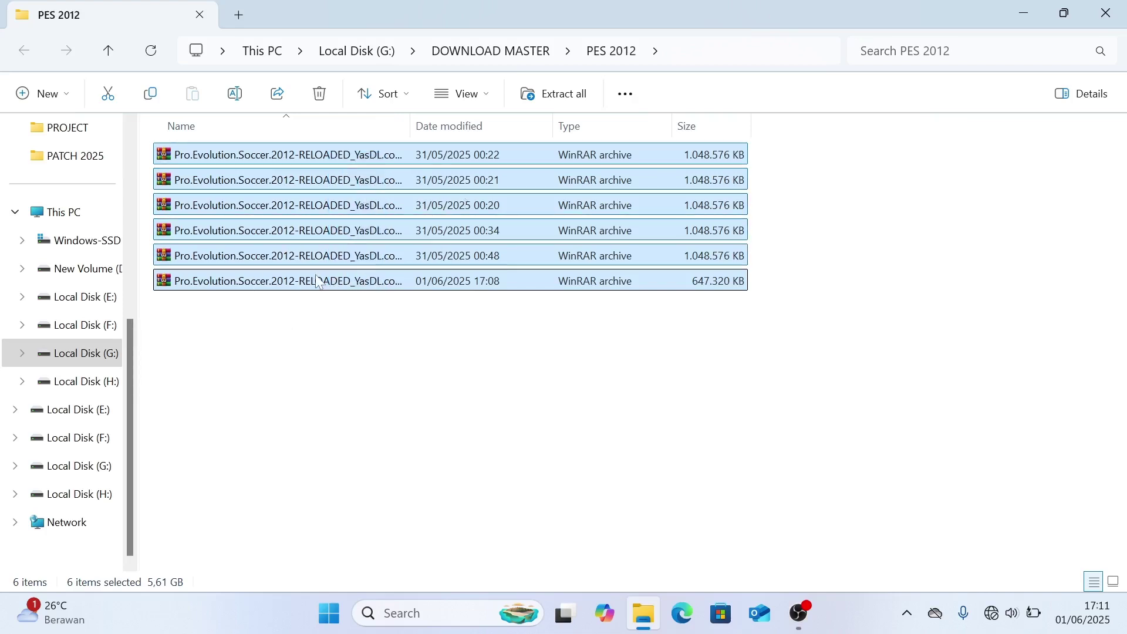
pyautogui.click(435, 347)
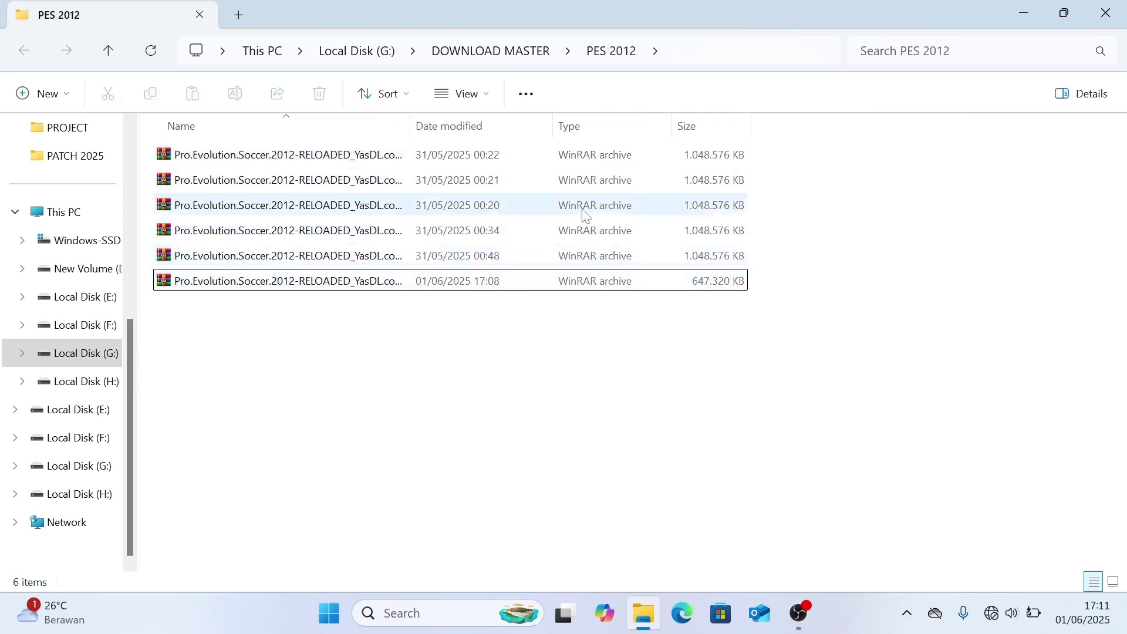
pyautogui.moveTo(396, 337); pyautogui.dragTo(319, 156)
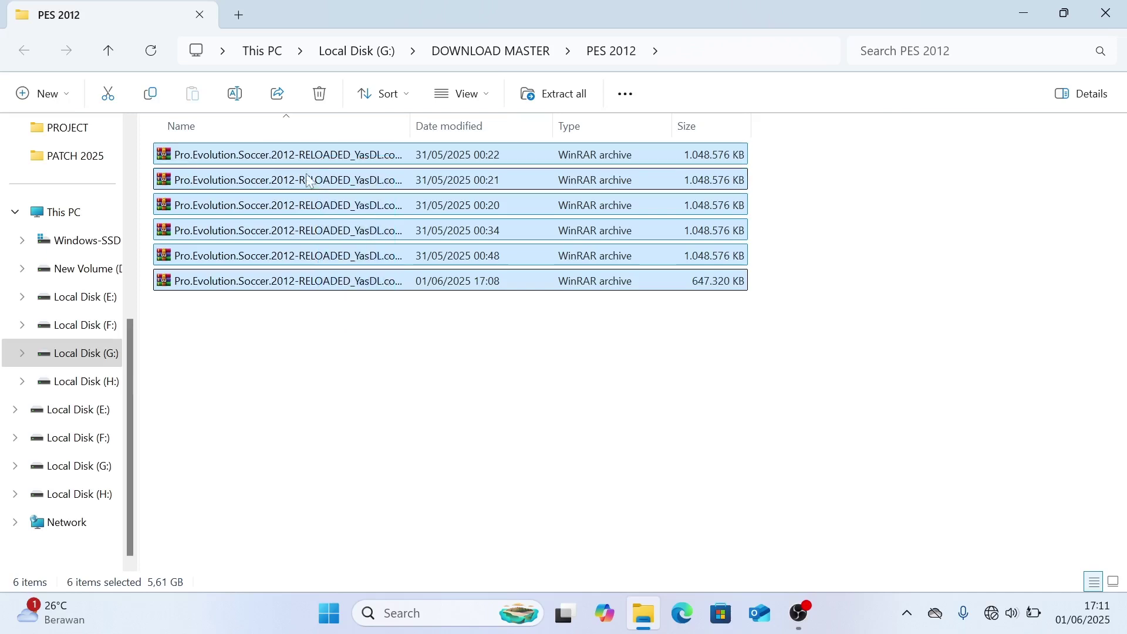
pyautogui.rightClick(327, 155)
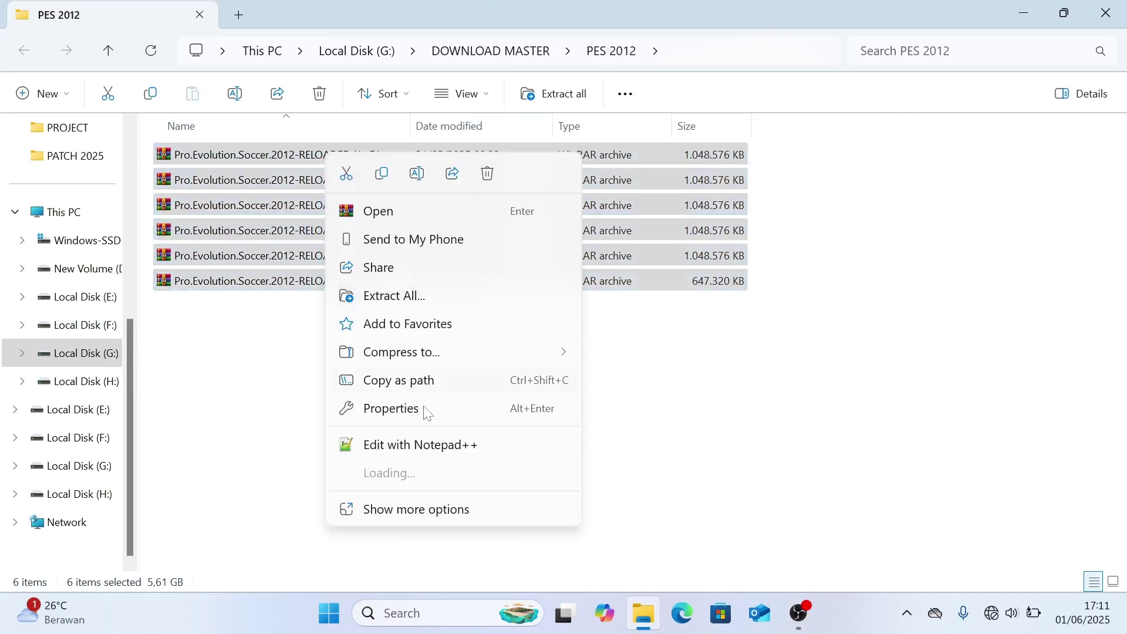
pyautogui.moveTo(429, 474)
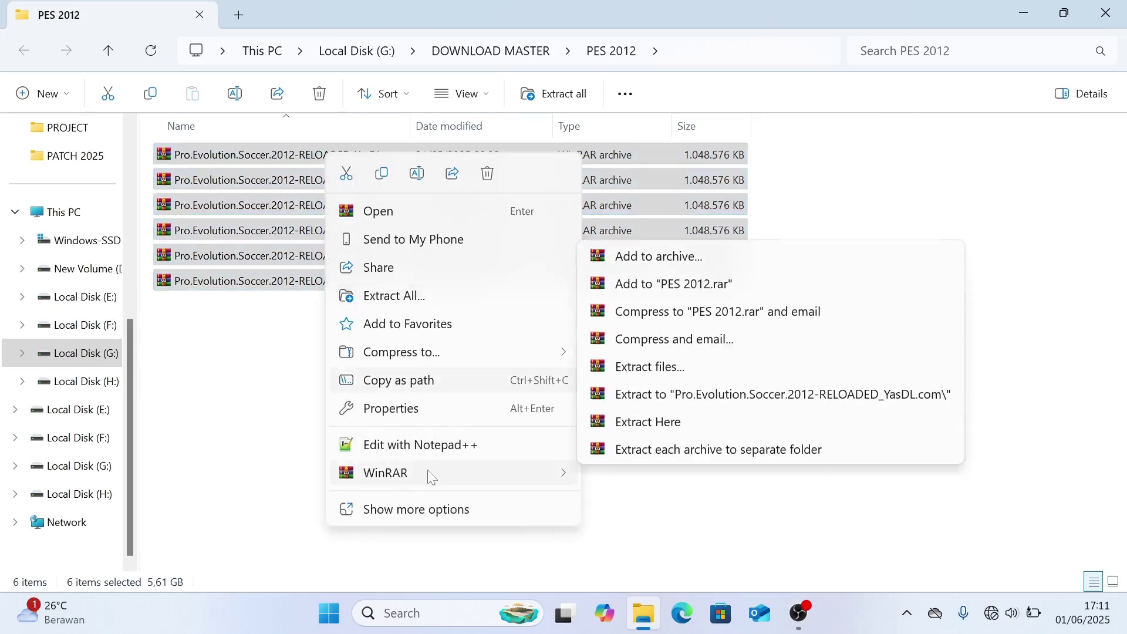
pyautogui.click(717, 388)
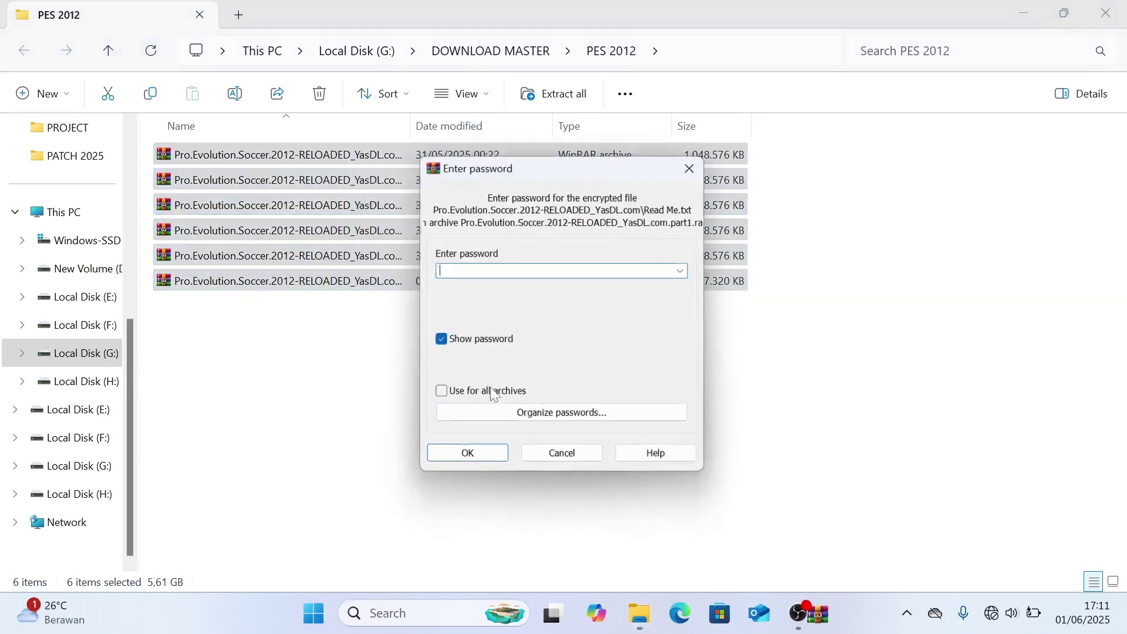
# Enter the archive password for the encrypted files and confirm it to run the extraction
pyautogui.moveTo(594, 167); pyautogui.dragTo(590, 158)
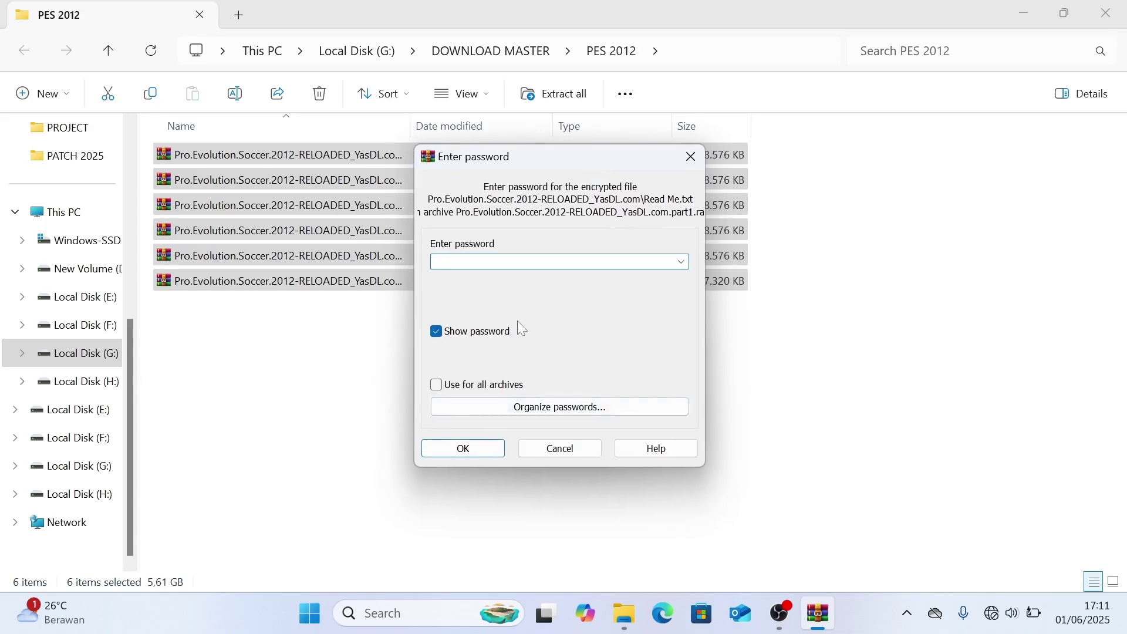
pyautogui.write('www.yasdl.com')
pyautogui.click(473, 448)
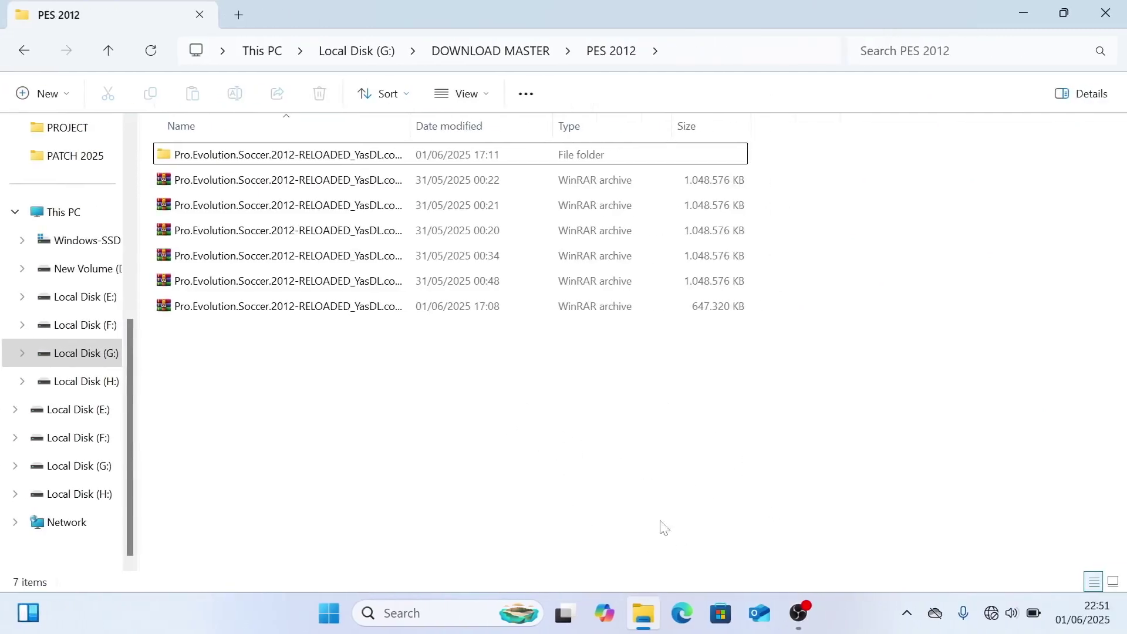
# Open the extracted Pro.Evolution.Soccer.2012-RELOADED_YasDL.com folder and its subfolder, and select the rld-ps12 ISO file
pyautogui.click(296, 159)
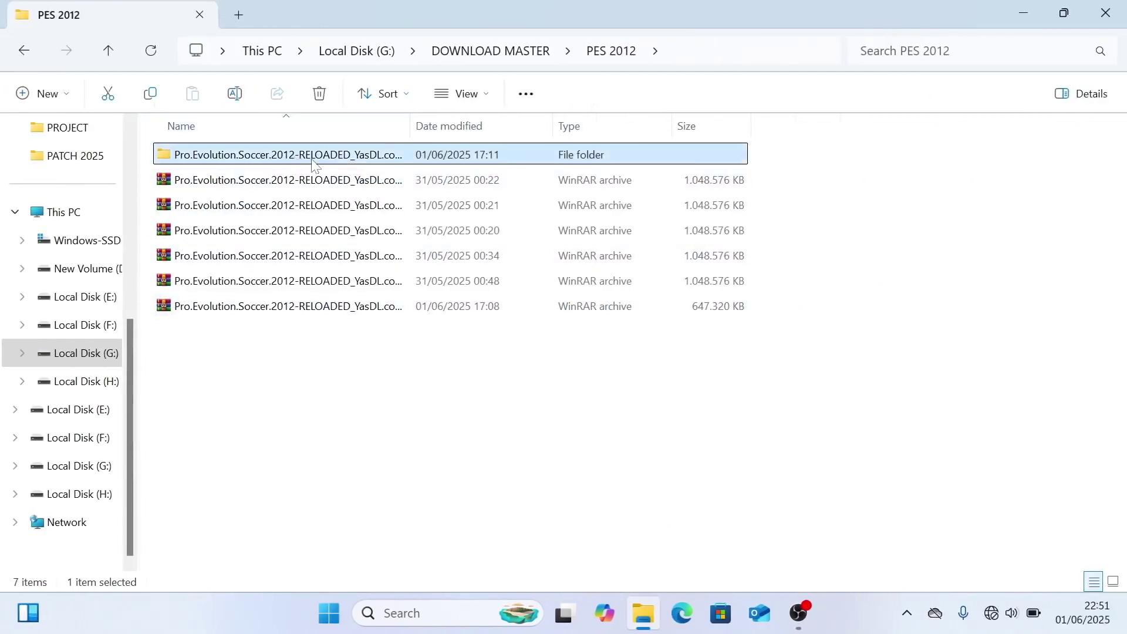
pyautogui.doubleClick(298, 158)
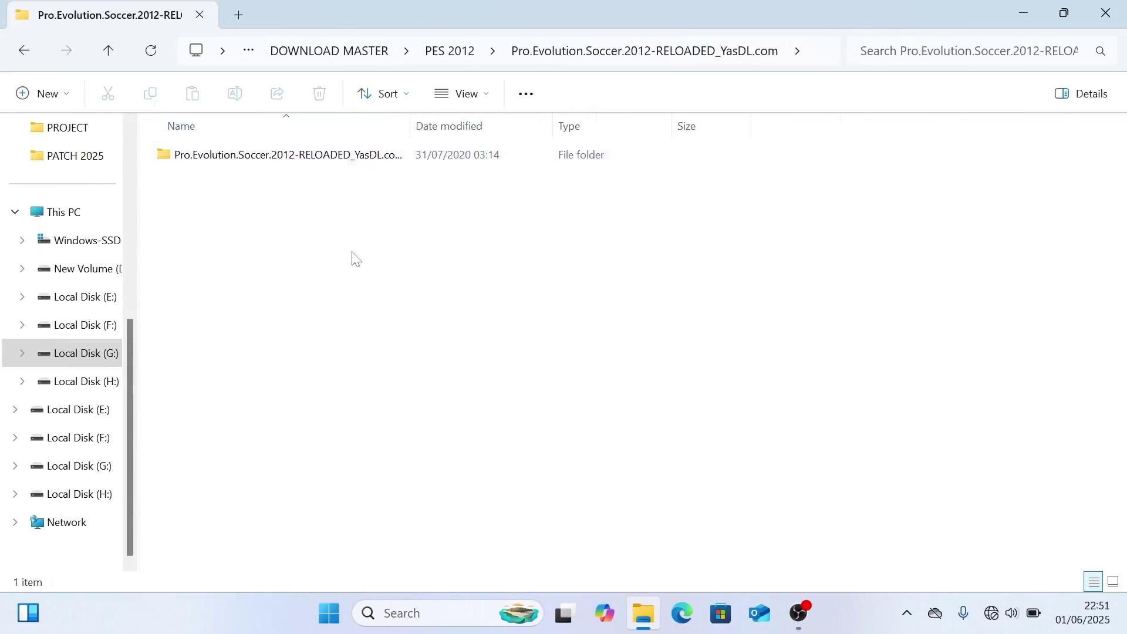
pyautogui.doubleClick(327, 160)
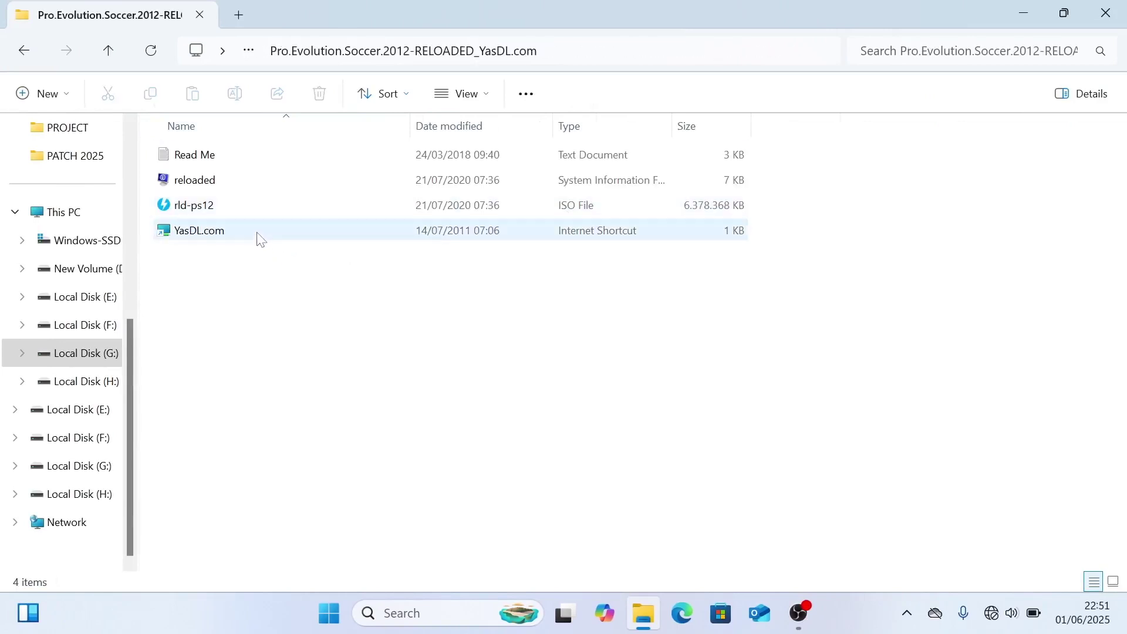
pyautogui.click(208, 212)
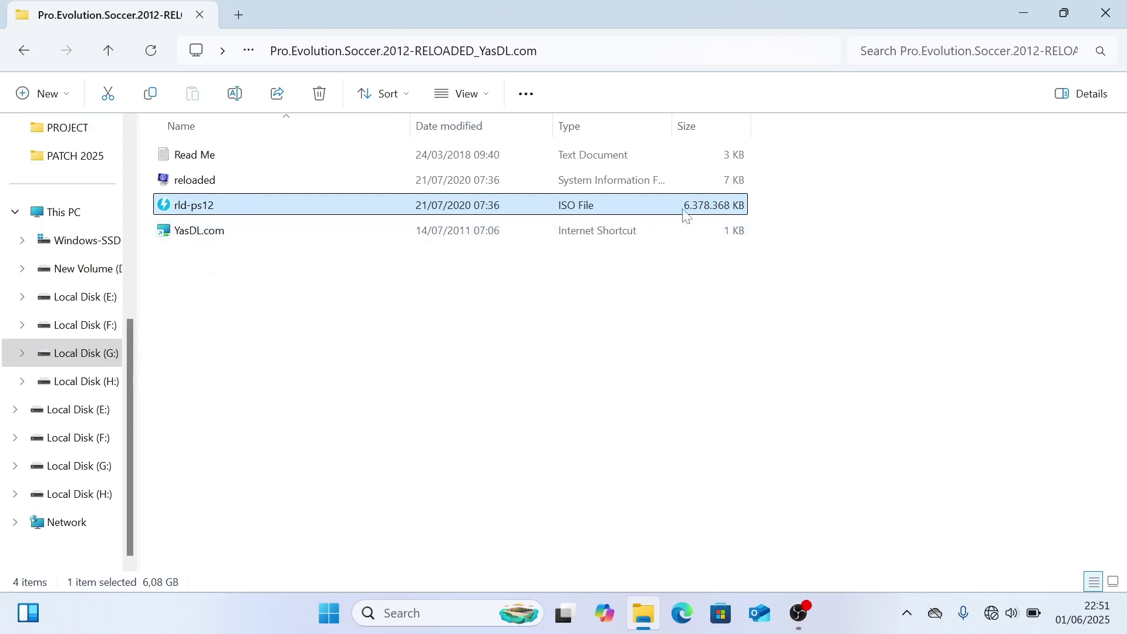
pyautogui.rightClick(215, 212)
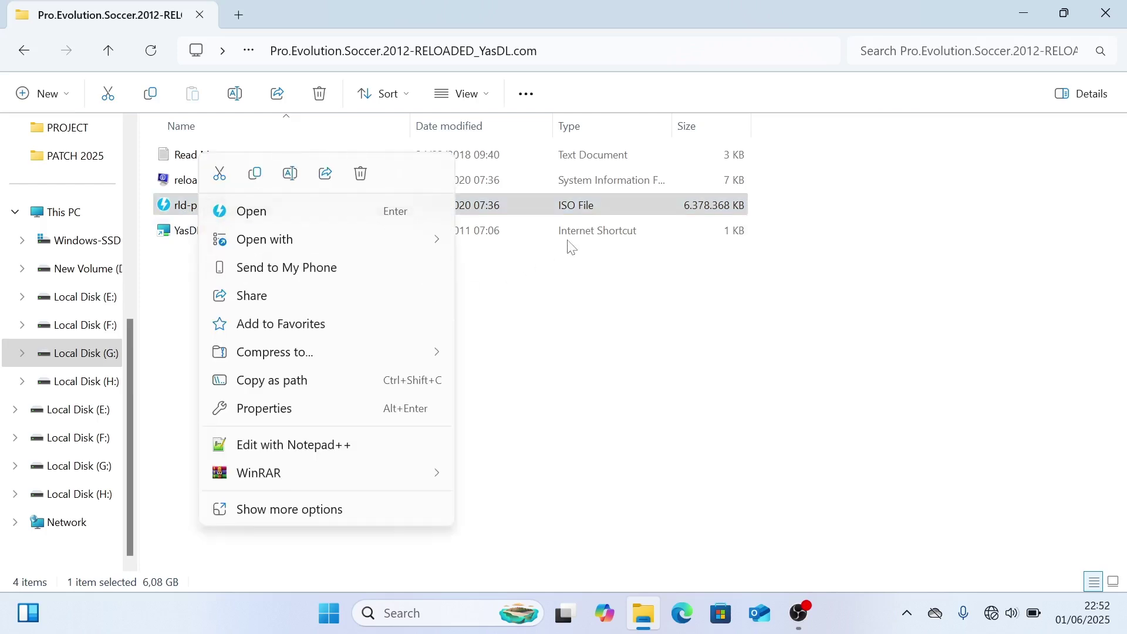
pyautogui.moveTo(417, 246)
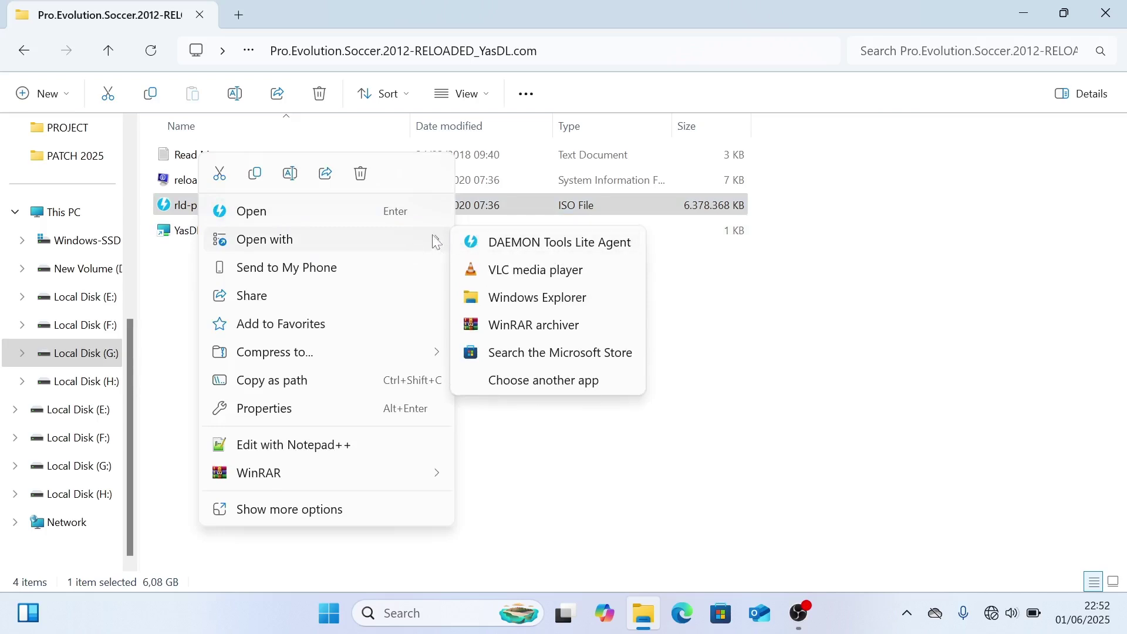
pyautogui.click(790, 297)
pyautogui.click(746, 279)
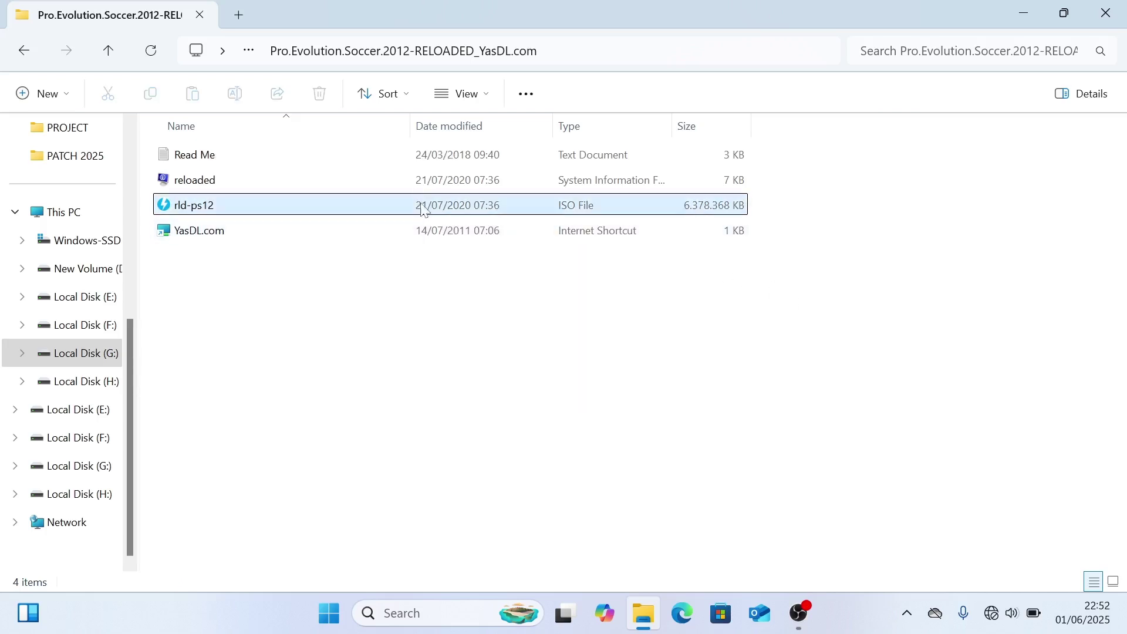
# Mount the rld-ps12 ISO file as a virtual disc by opening it with its default application
pyautogui.click(243, 210)
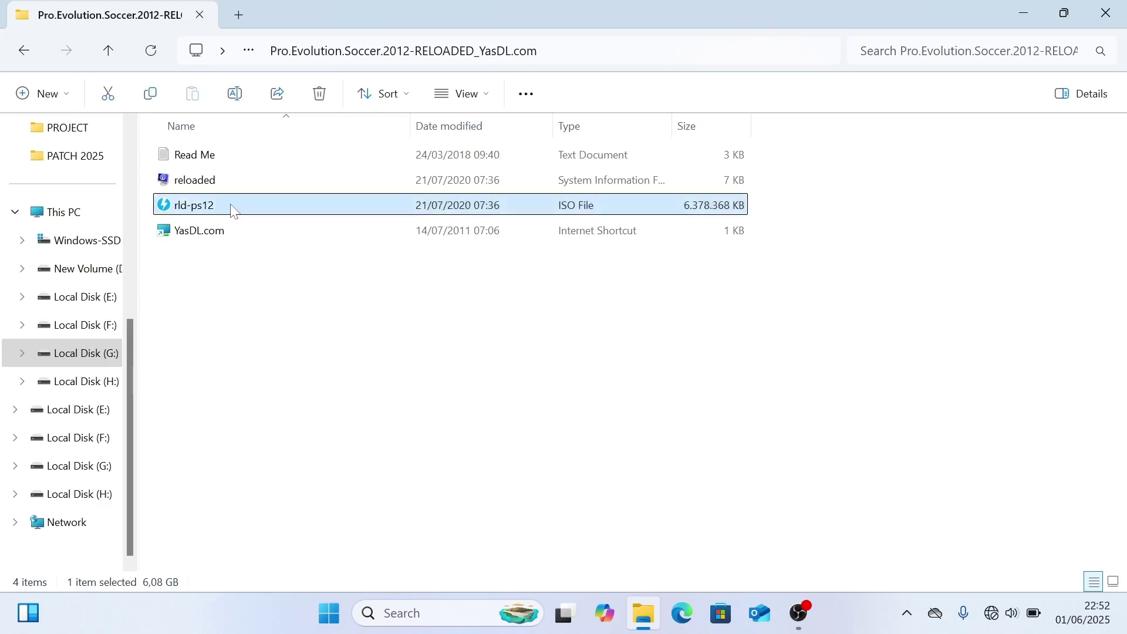
pyautogui.hotkey('shift', 'F10')
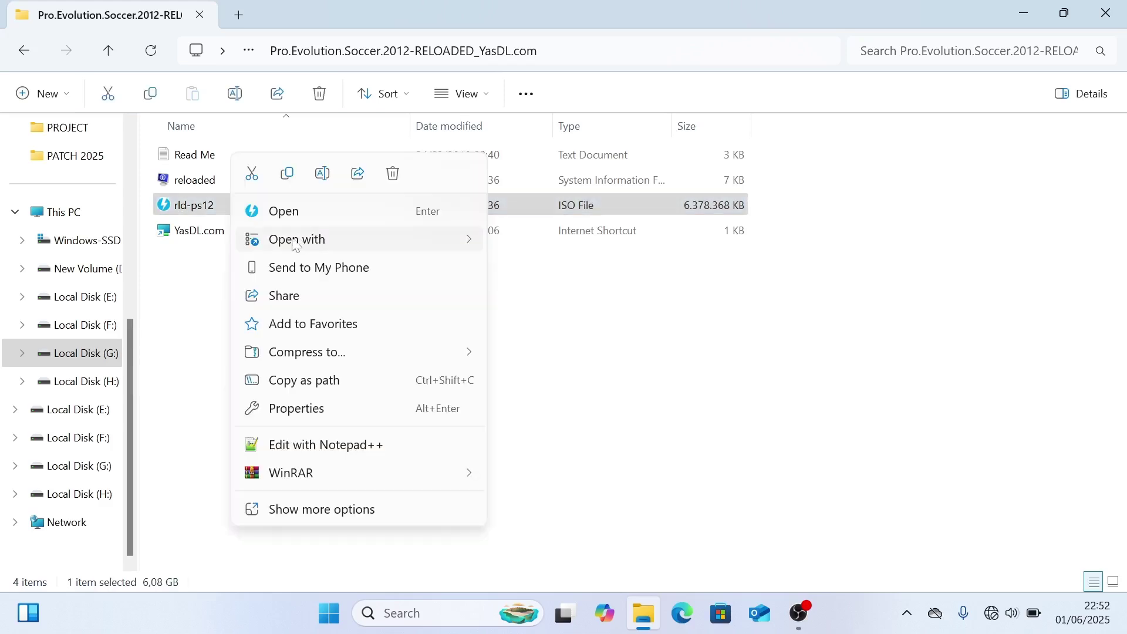
pyautogui.click(320, 214)
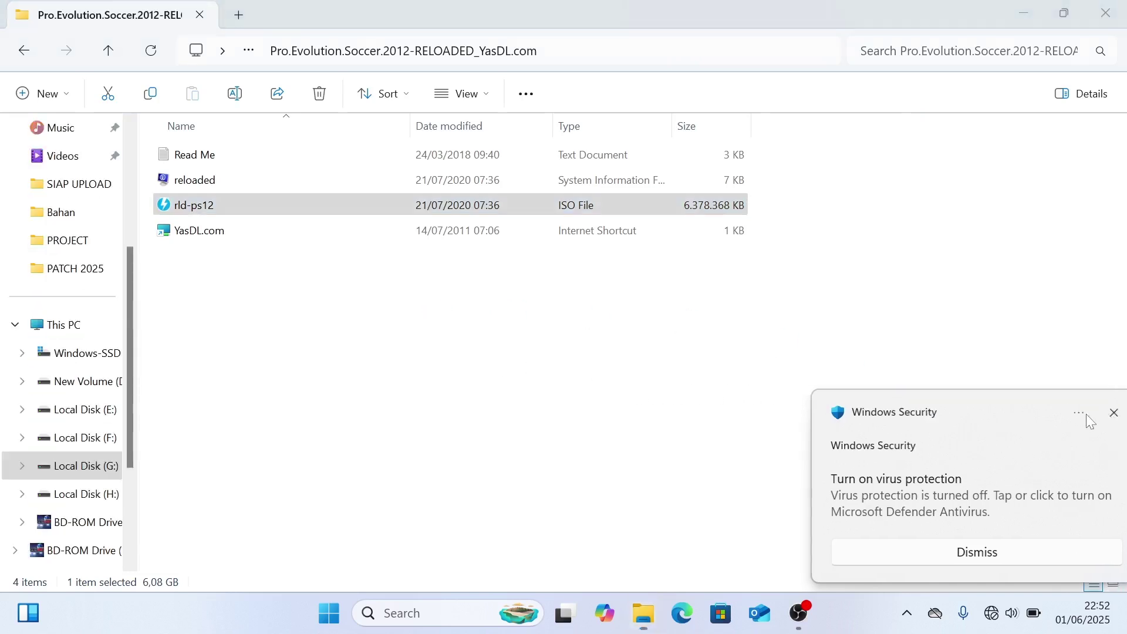
# Open the mounted PES2012 disc in BD-ROM Drive (I:) and launch its Setup application
pyautogui.scroll(-2, 70, 346)
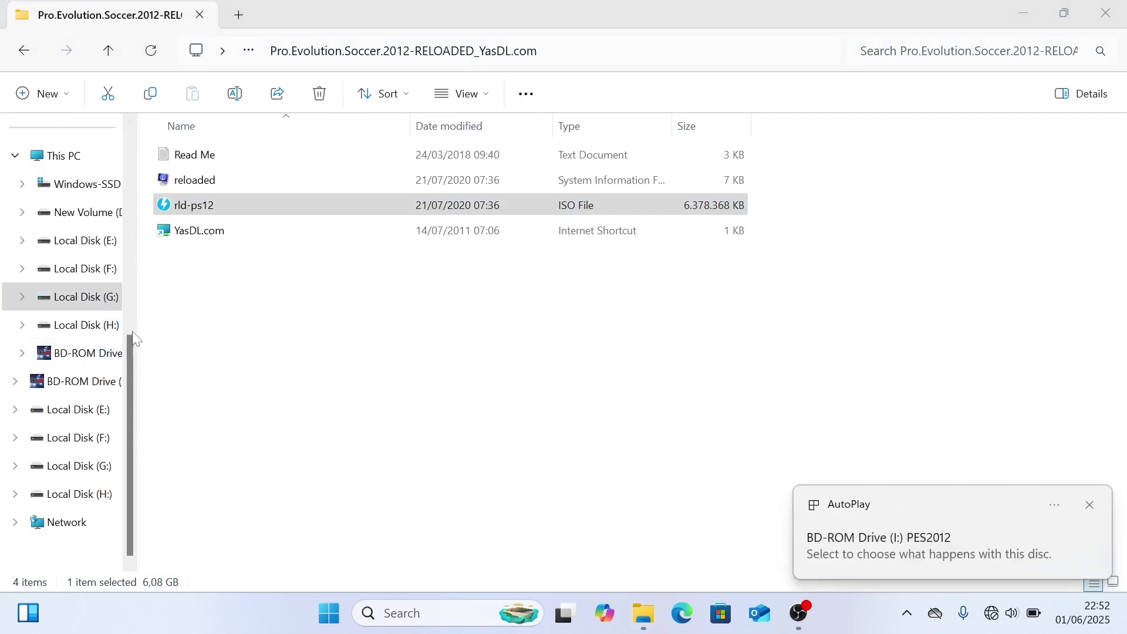
pyautogui.click(90, 356)
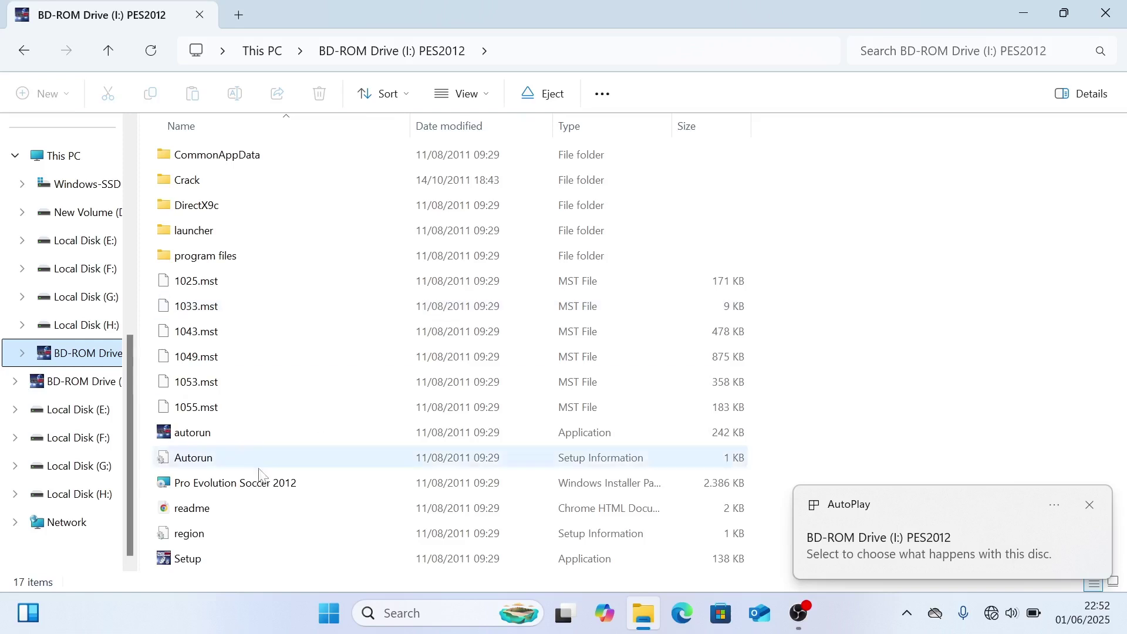
pyautogui.click(186, 558)
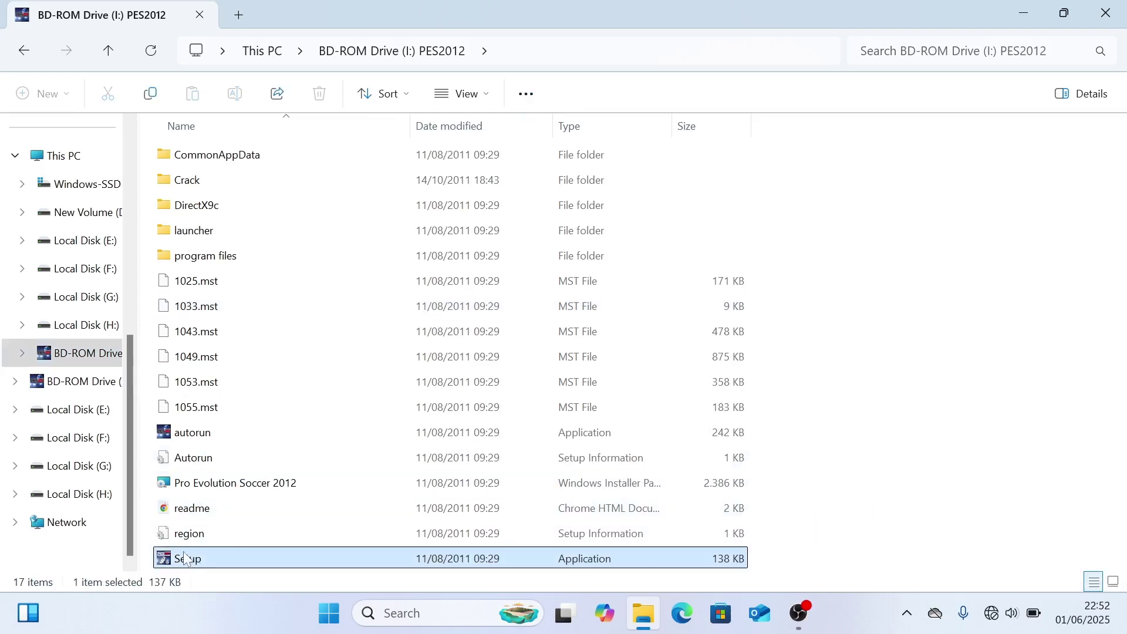
pyautogui.doubleClick(238, 561)
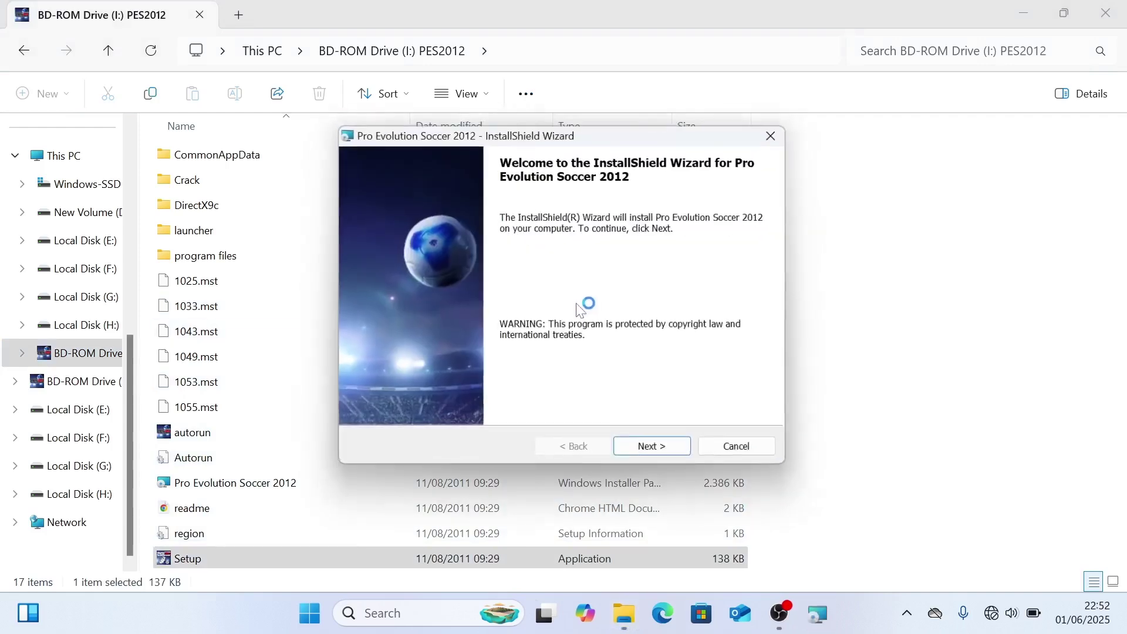
# Proceed past the installer's welcome page, accept the license agreement terms and continue
pyautogui.click(670, 451)
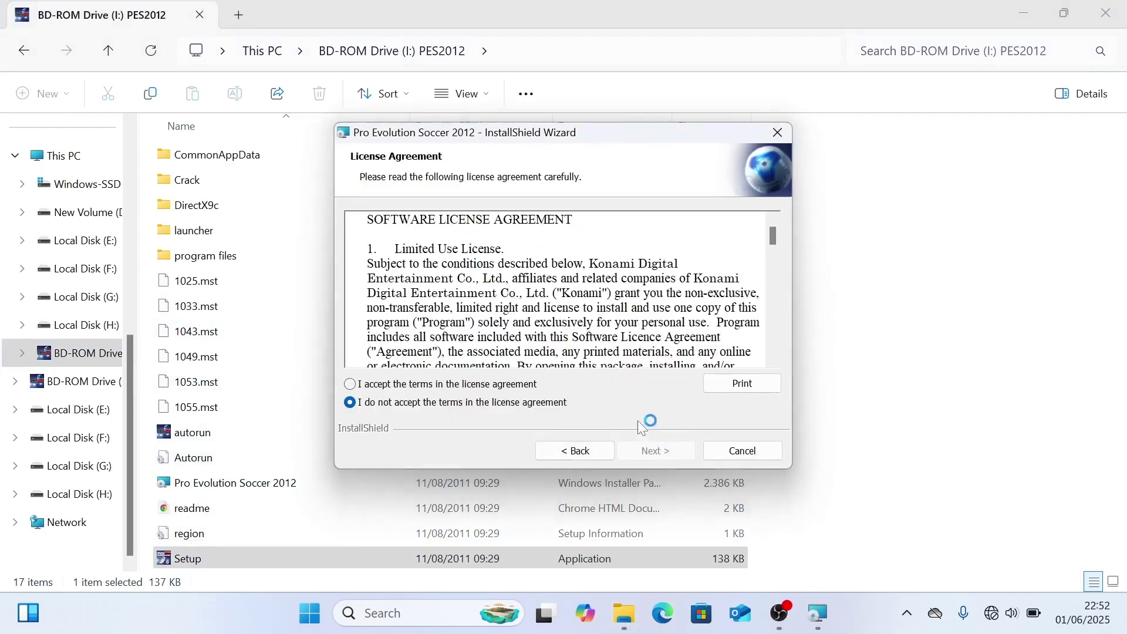
pyautogui.click(378, 386)
pyautogui.click(675, 451)
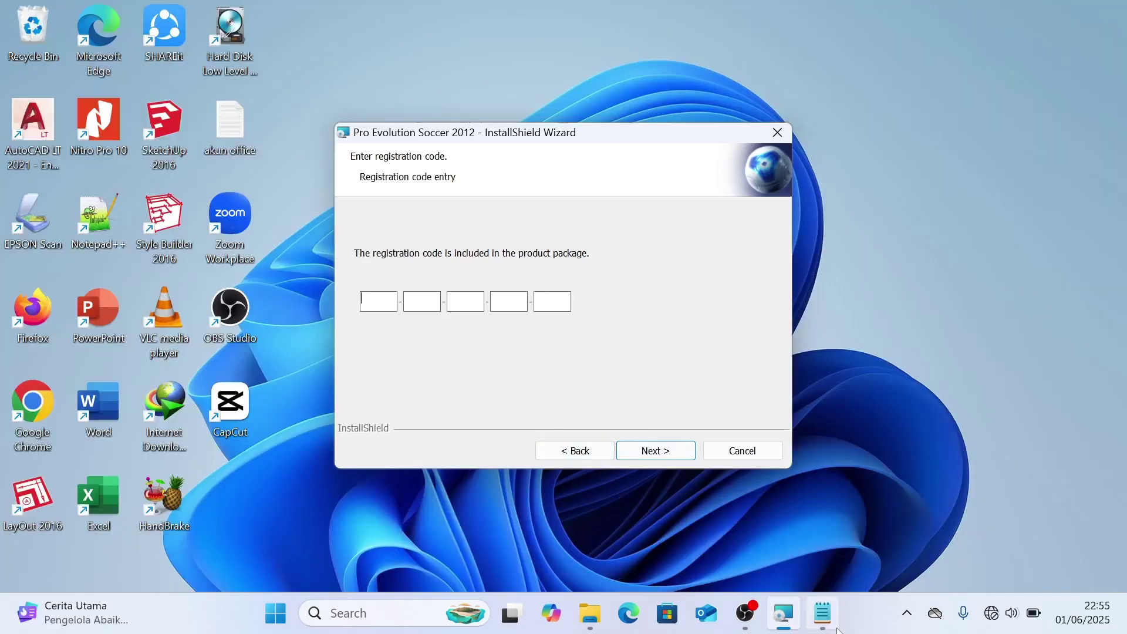
# Copy the first registration code from the open Notepad note and minimize the note
pyautogui.click(822, 613)
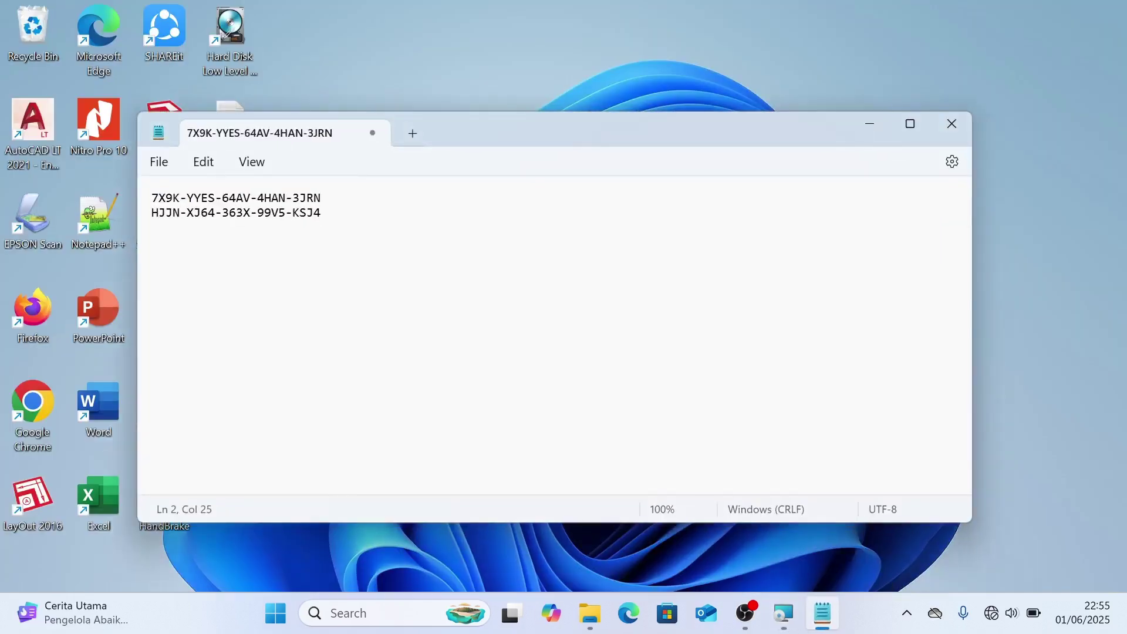
pyautogui.moveTo(494, 134); pyautogui.dragTo(558, 144)
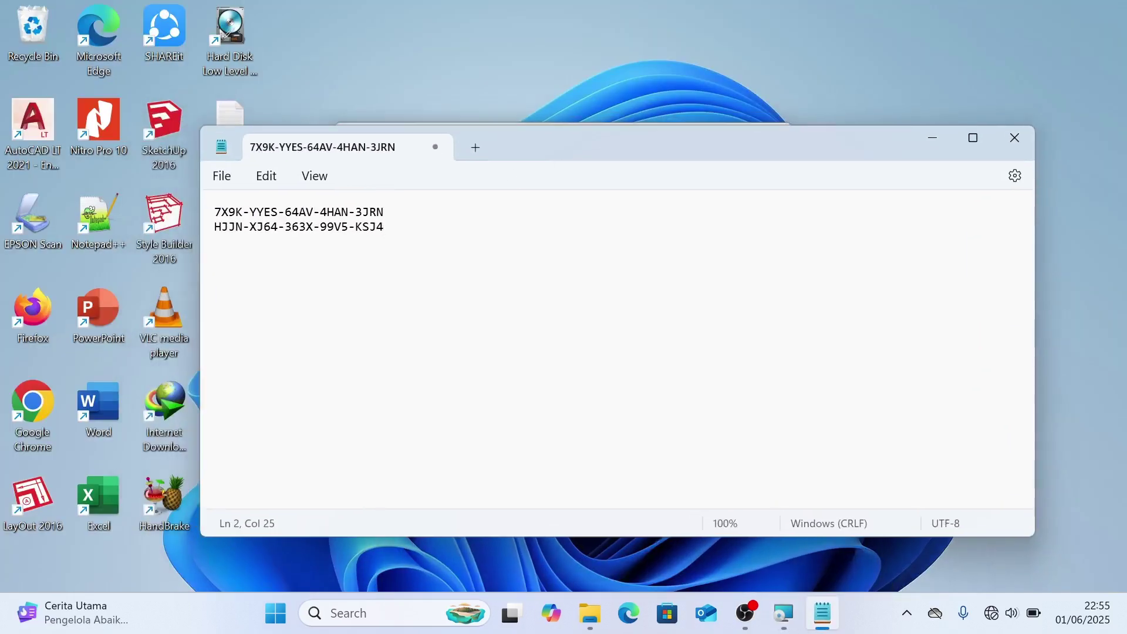
pyautogui.moveTo(384, 211); pyautogui.dragTo(221, 212)
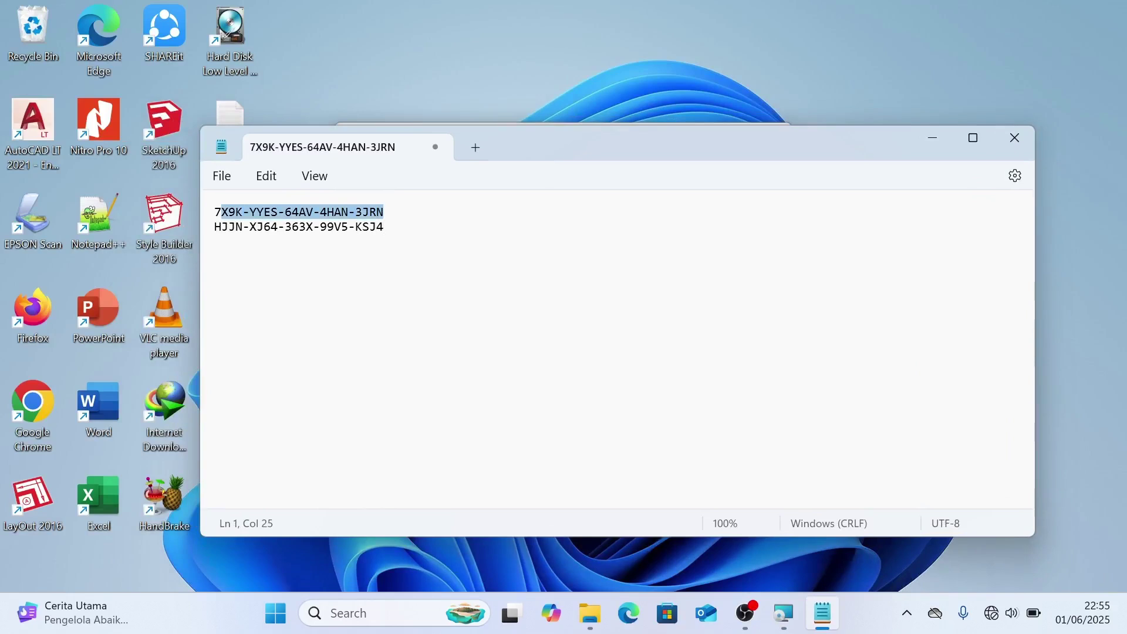
pyautogui.rightClick(226, 216)
pyautogui.click(302, 309)
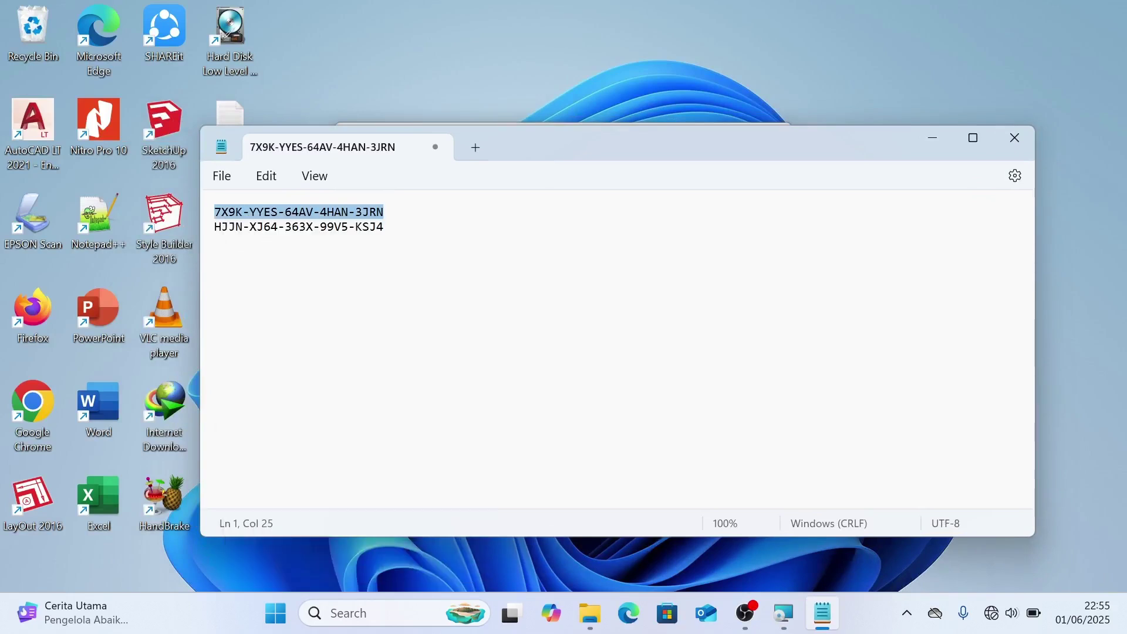
pyautogui.click(939, 132)
# Paste the copied registration code into the installer's registration code fields and continue
pyautogui.rightClick(392, 304)
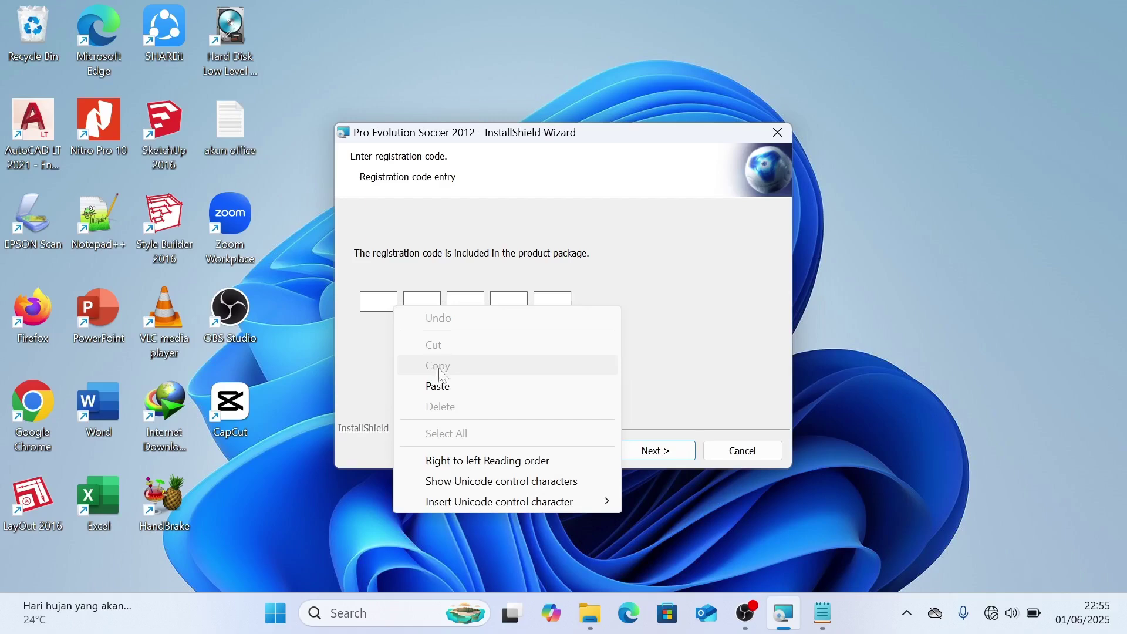
pyautogui.click(411, 384)
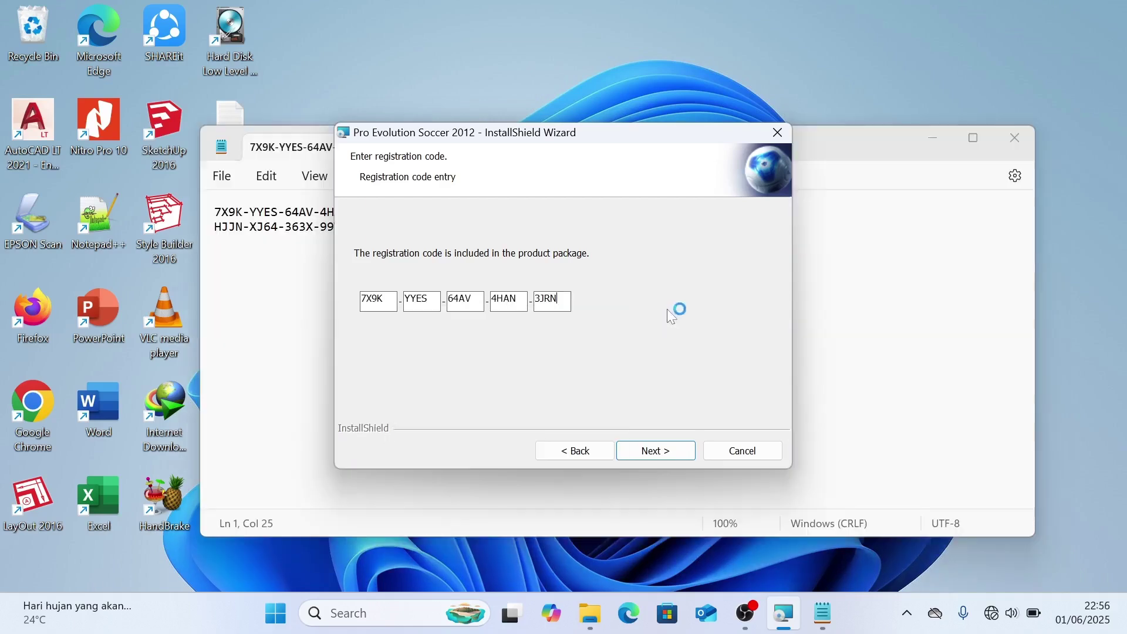
pyautogui.click(651, 453)
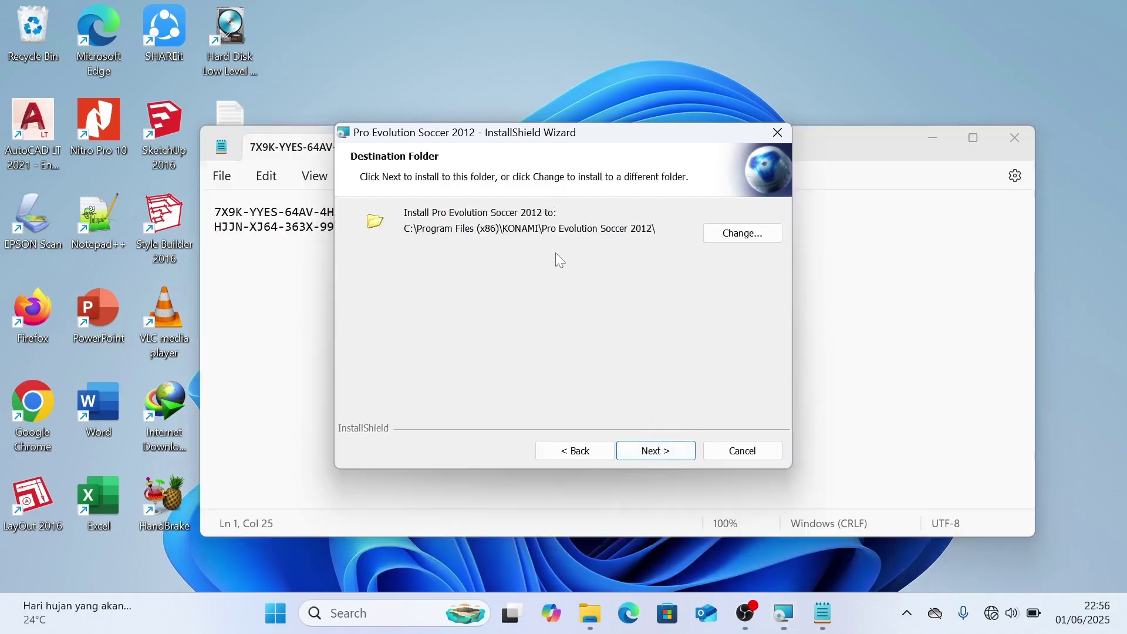
# Change the installation destination to the GAMES folder inside the personal folder on New Volume (D:)
pyautogui.click(734, 237)
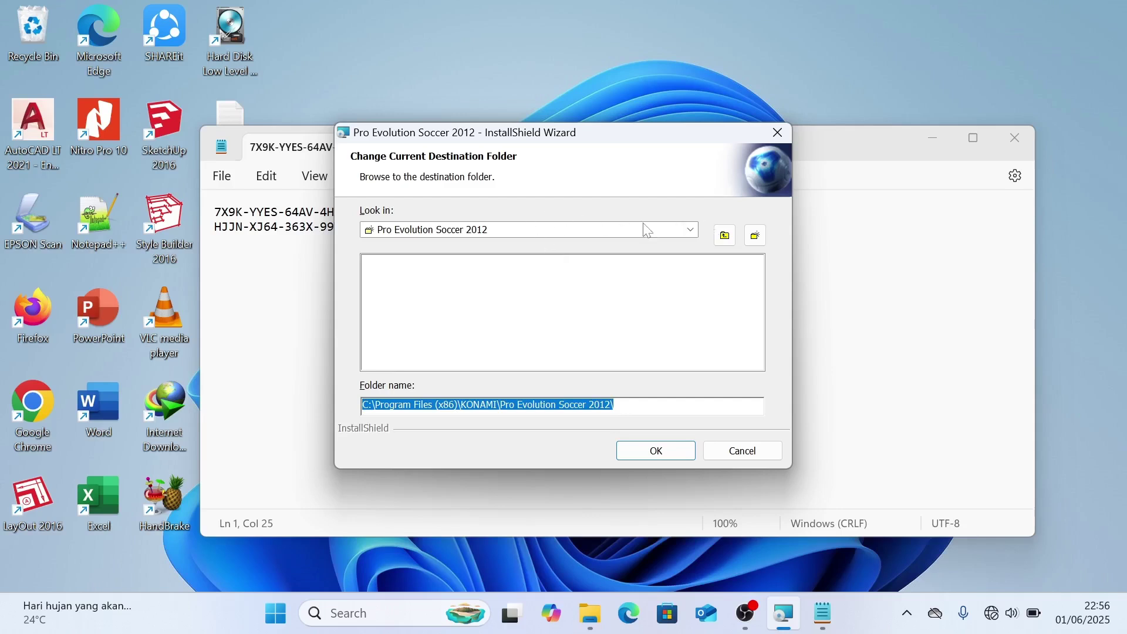
pyautogui.click(691, 229)
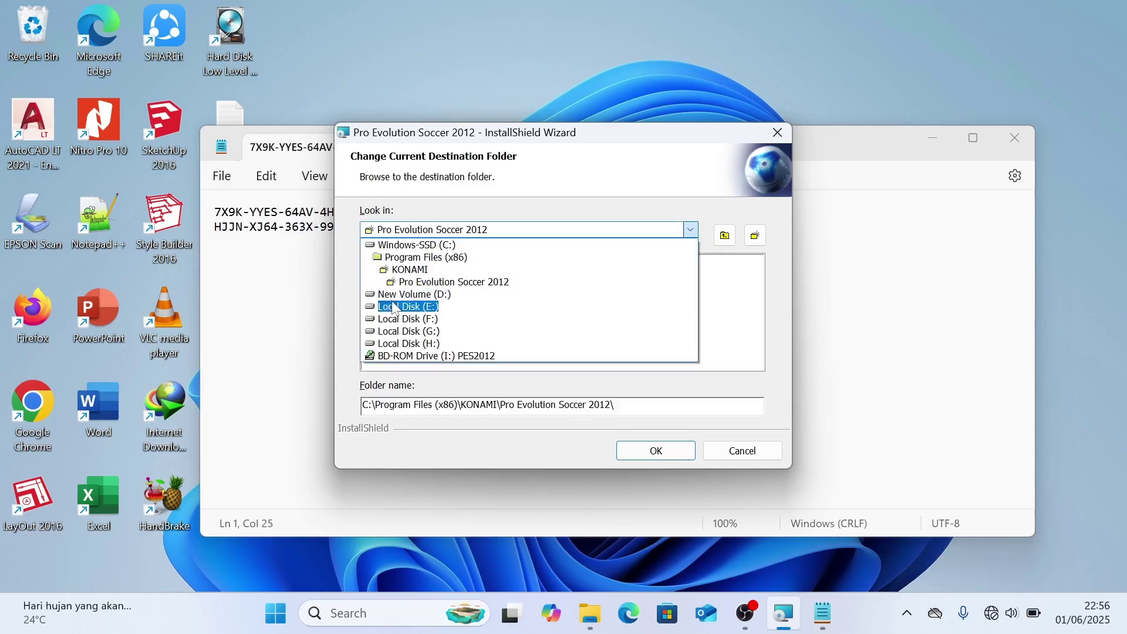
pyautogui.click(423, 310)
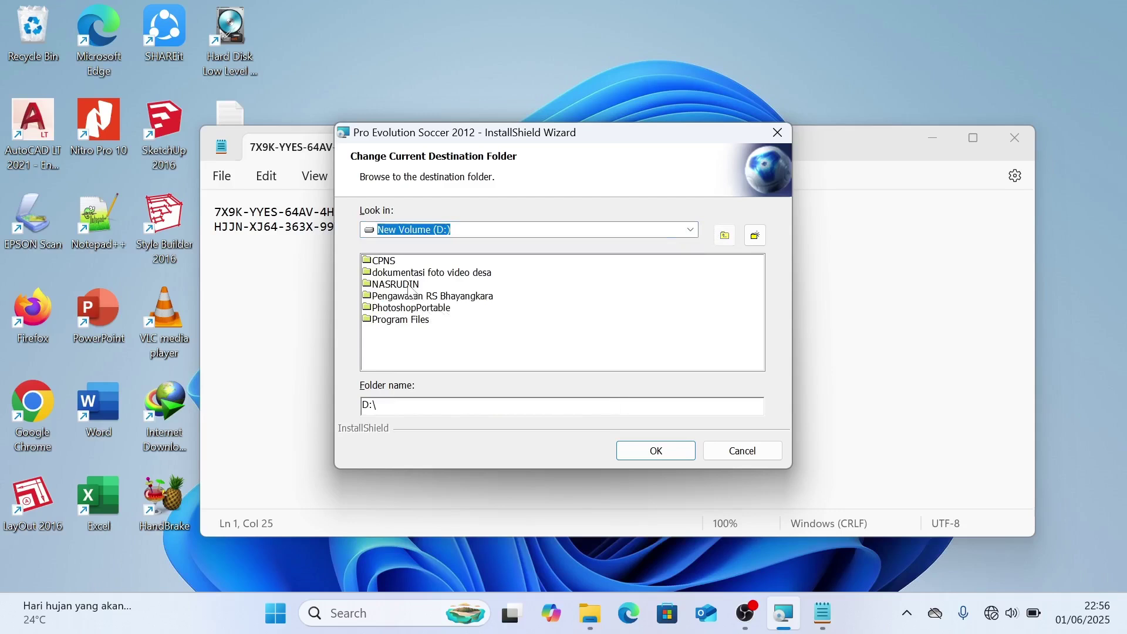
pyautogui.doubleClick(414, 284)
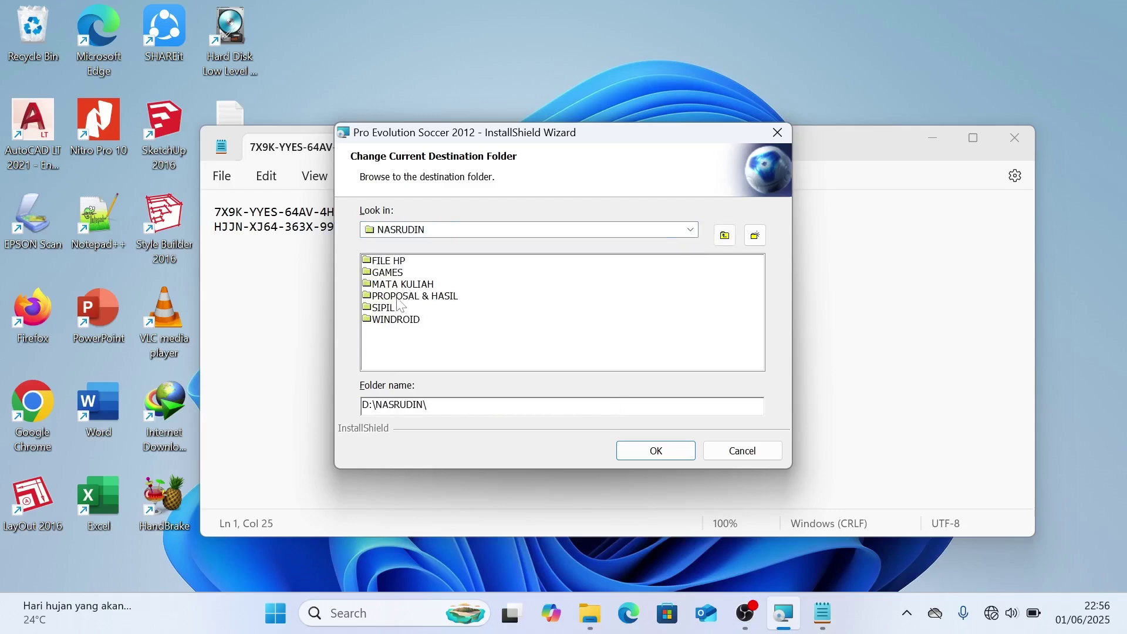
pyautogui.click(405, 323)
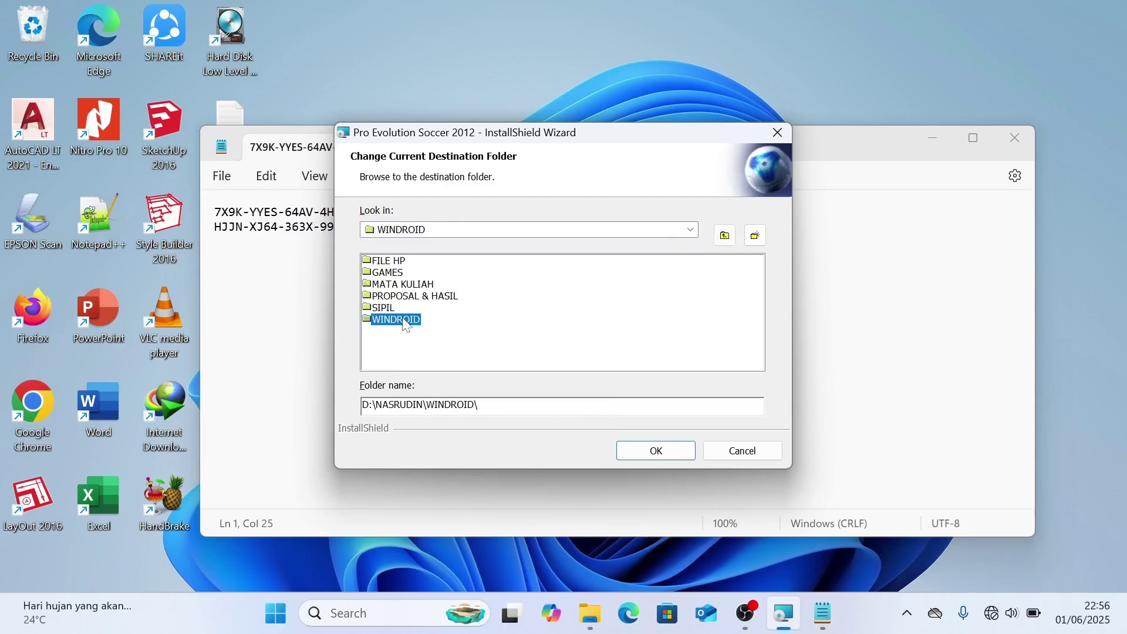
pyautogui.doubleClick(395, 273)
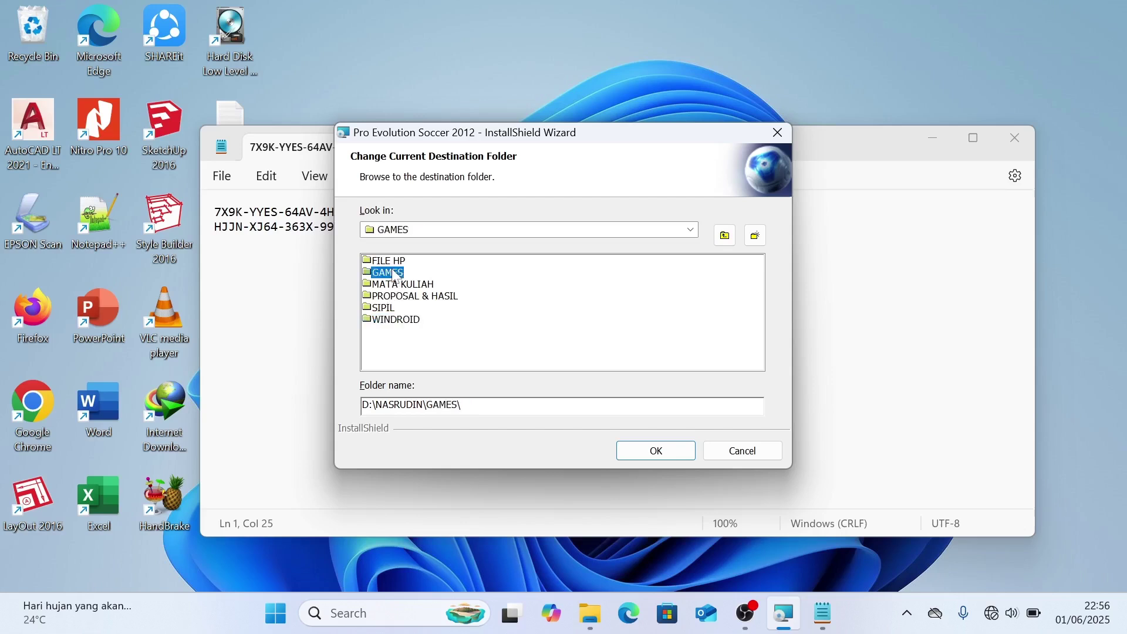
# Create a new folder named PES 2012 inside GAMES and confirm it as the destination folder
pyautogui.click(762, 239)
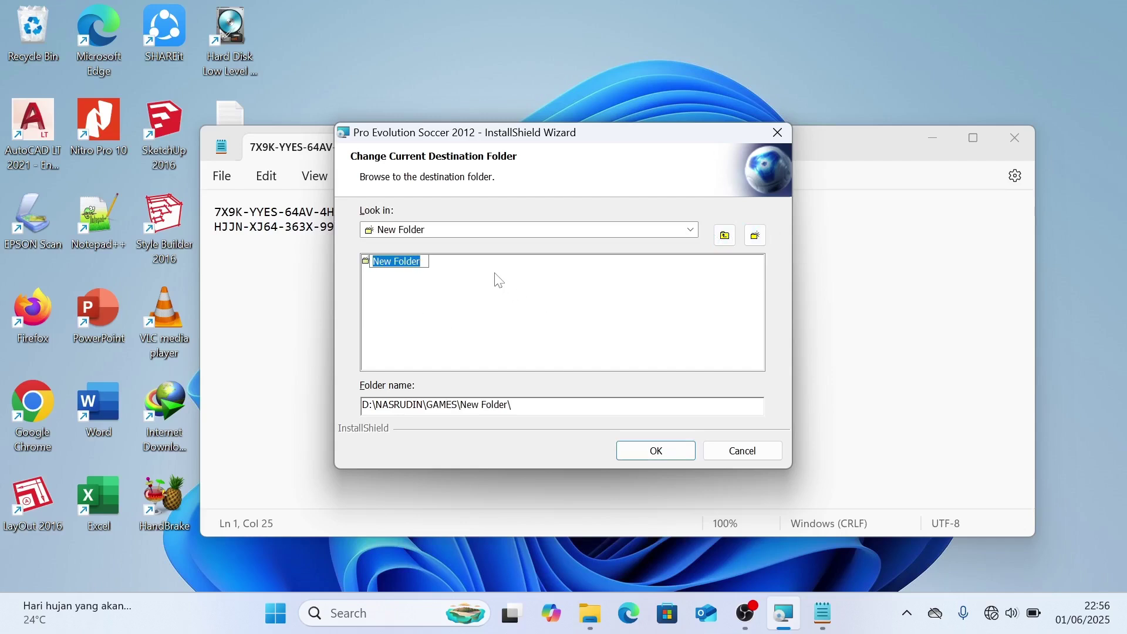
pyautogui.press('capslock')
pyautogui.write('PE')
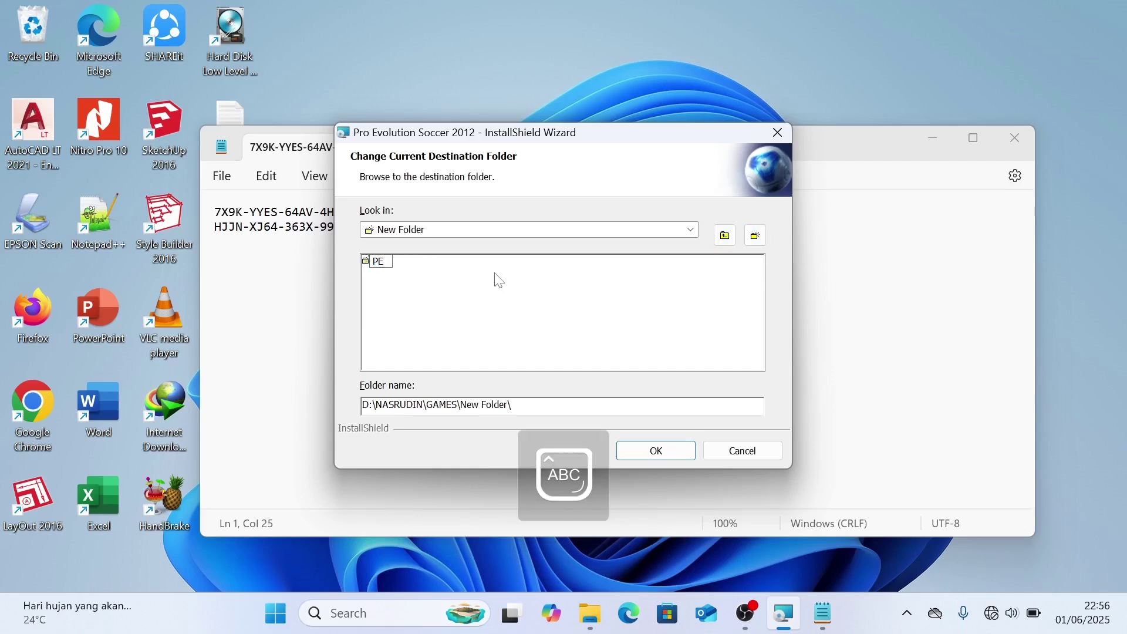
pyautogui.write('S 2021')
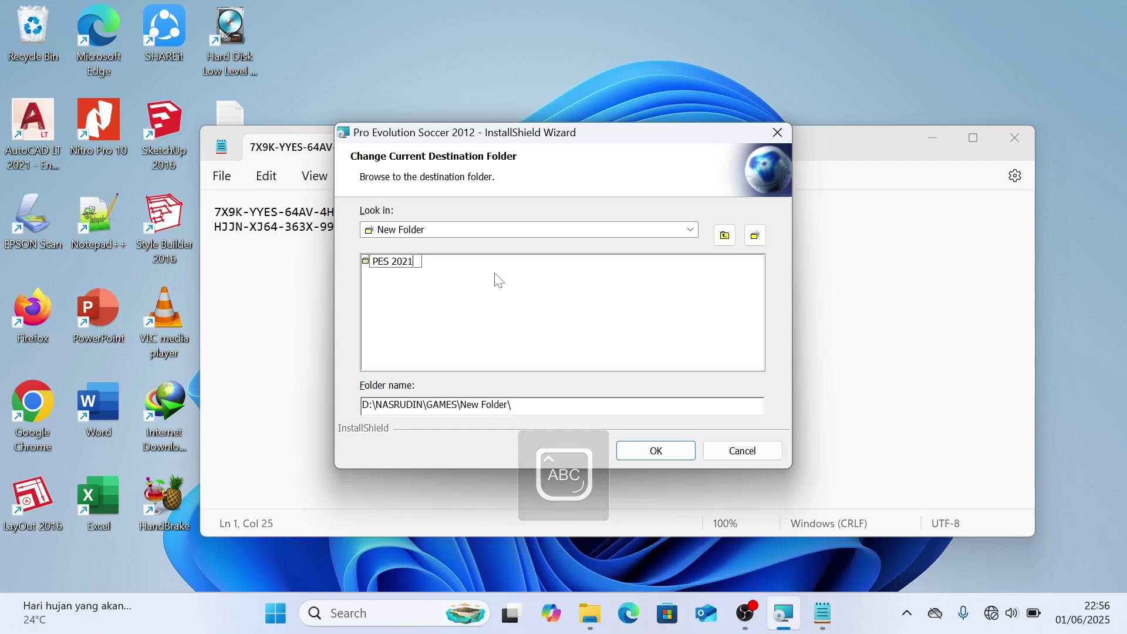
pyautogui.press('BackSpace')
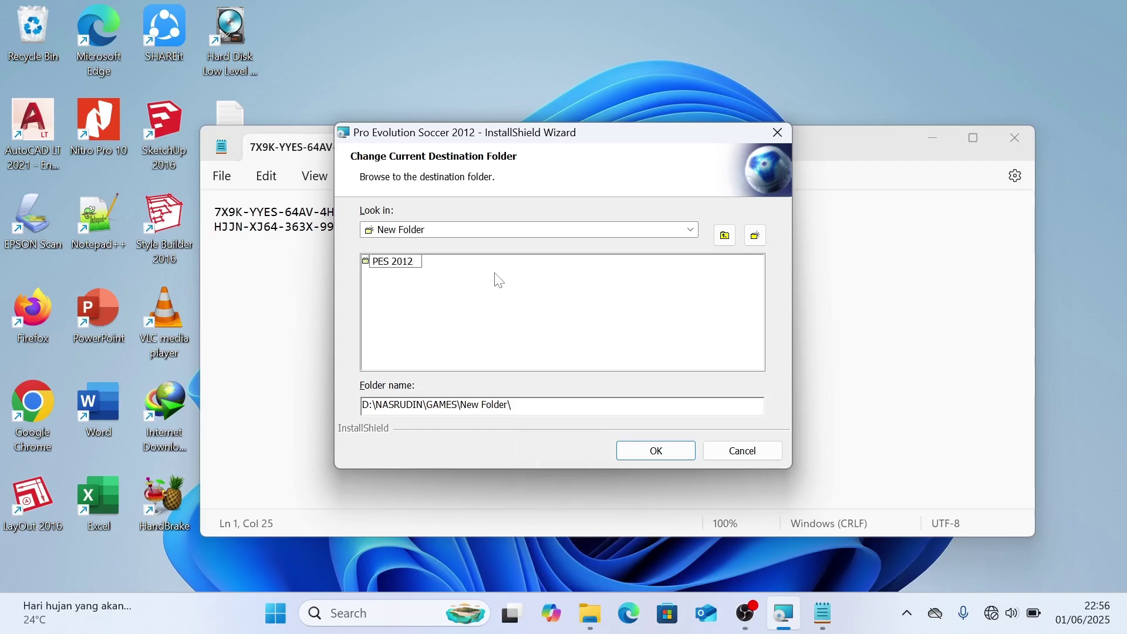
pyautogui.press('Return')
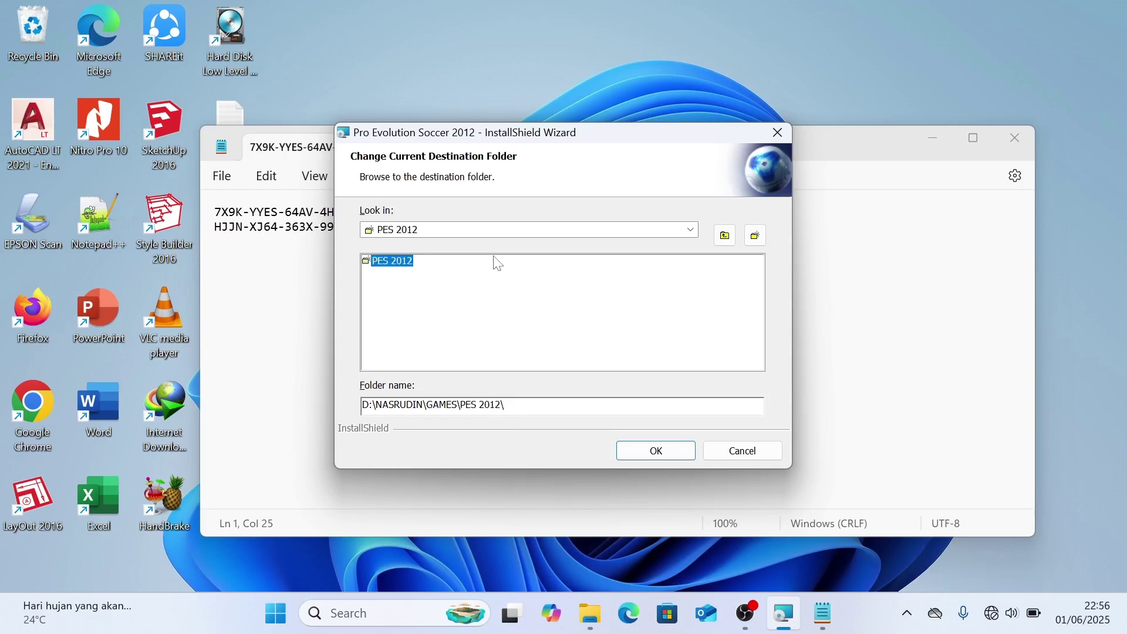
pyautogui.click(651, 449)
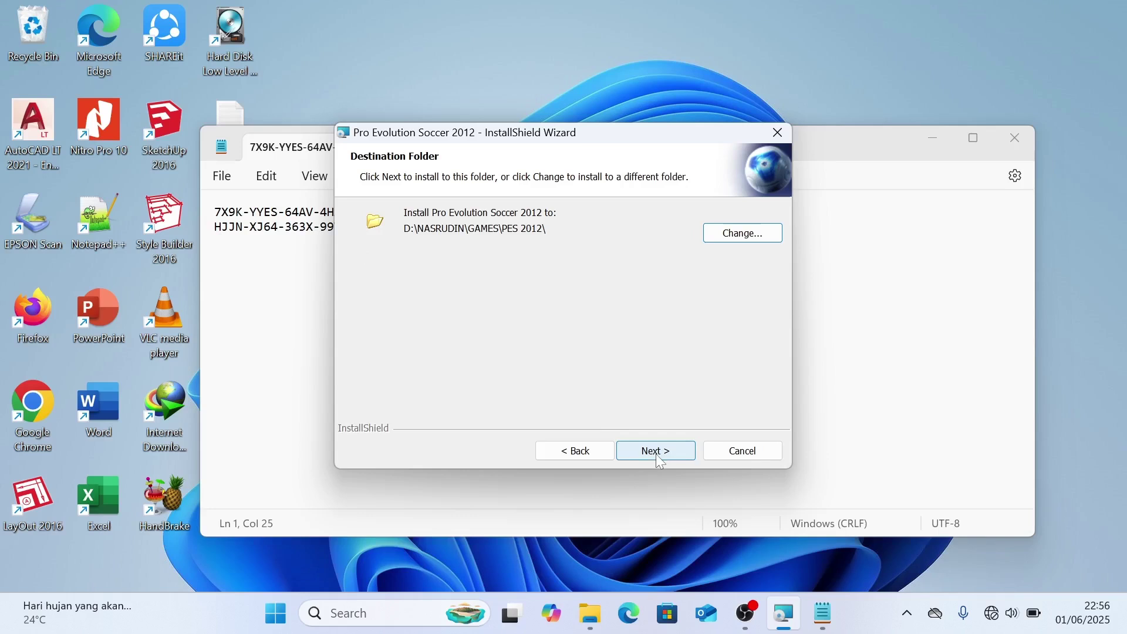
# Install Pro Evolution Soccer 2012 to the chosen folder and finish the installation wizard
pyautogui.click(666, 455)
pyautogui.click(675, 455)
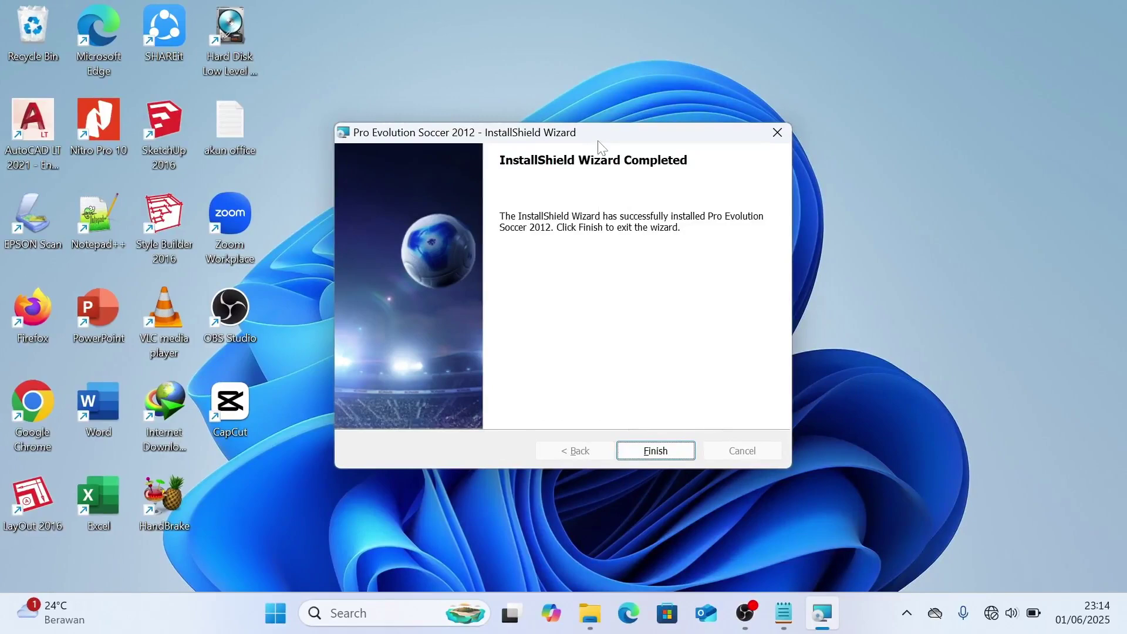
pyautogui.moveTo(599, 141); pyautogui.dragTo(587, 130)
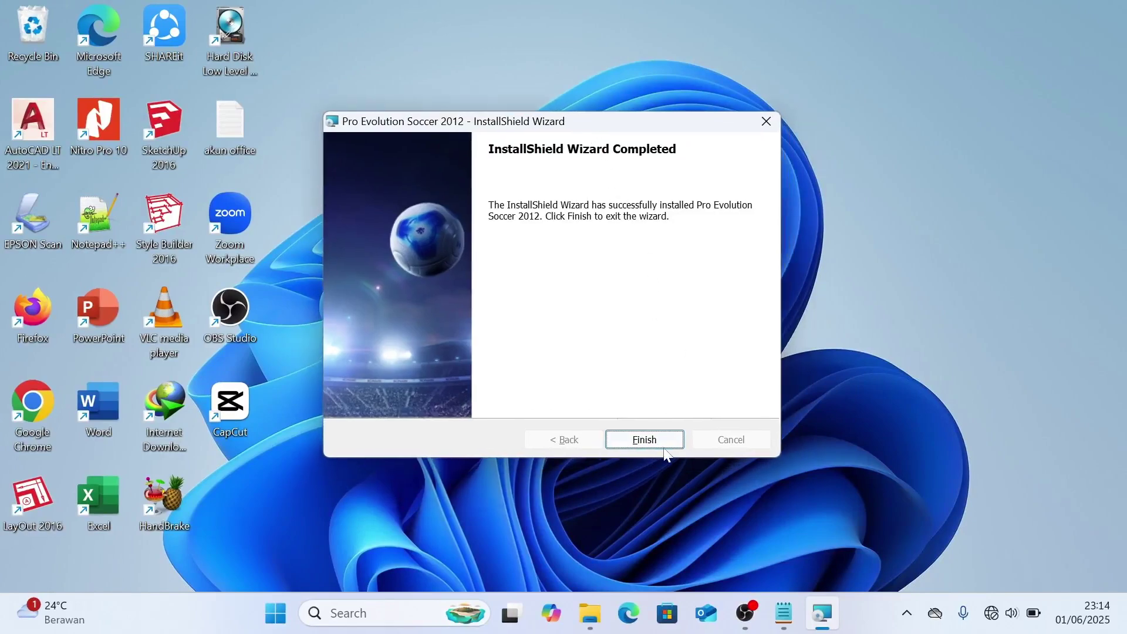
pyautogui.click(643, 440)
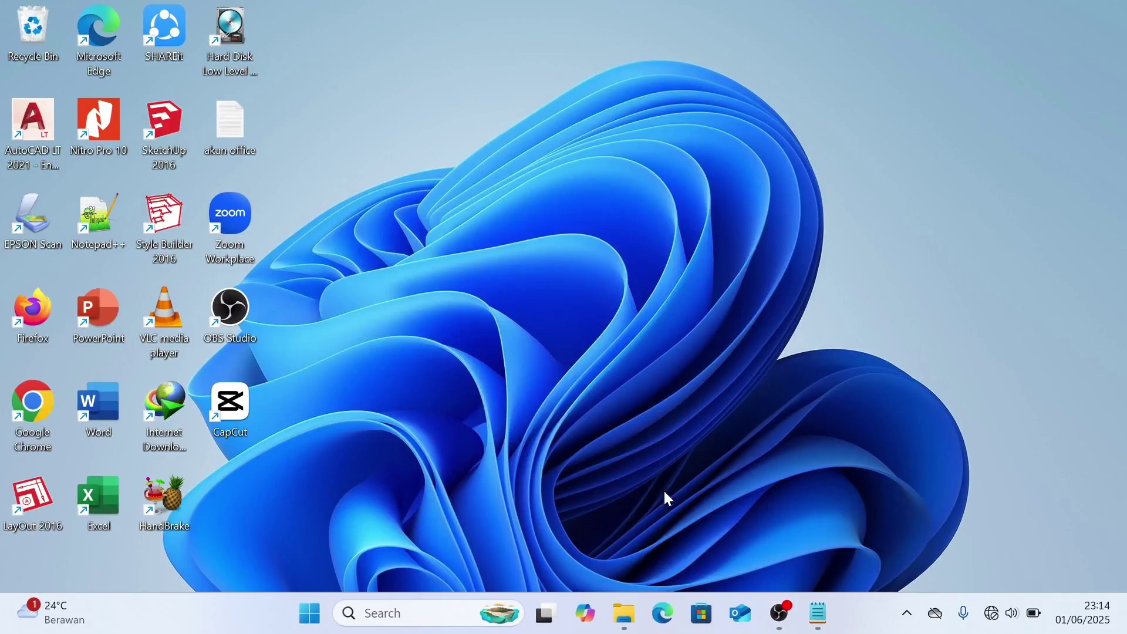
# Switch to File Explorer and open the Crack folder on the mounted PES2012 disc
pyautogui.moveTo(625, 616)
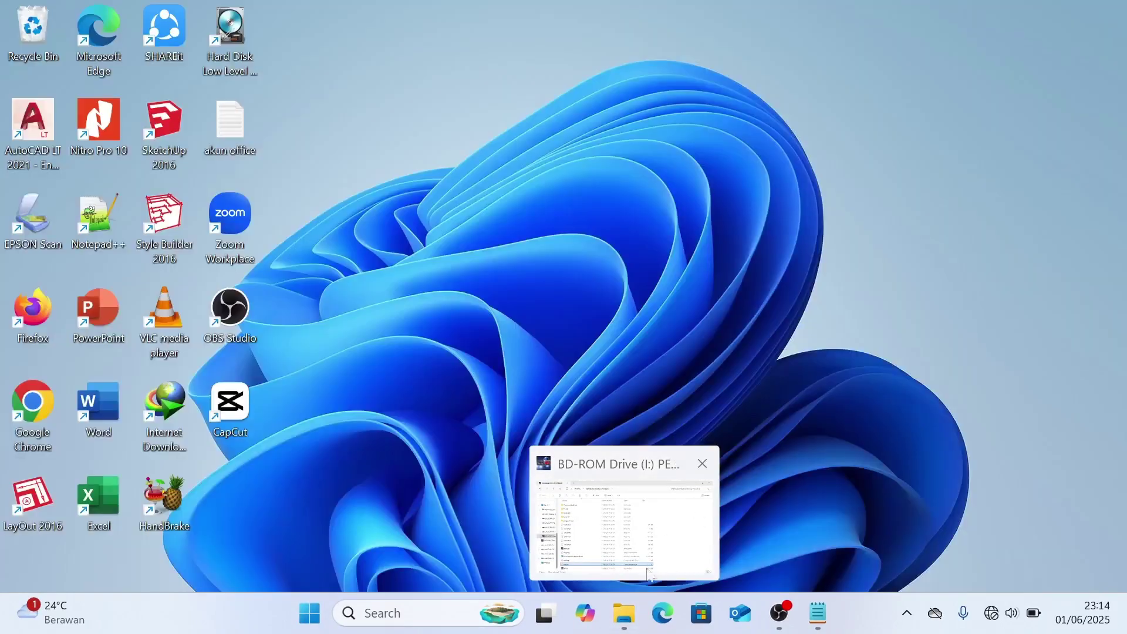
pyautogui.click(626, 617)
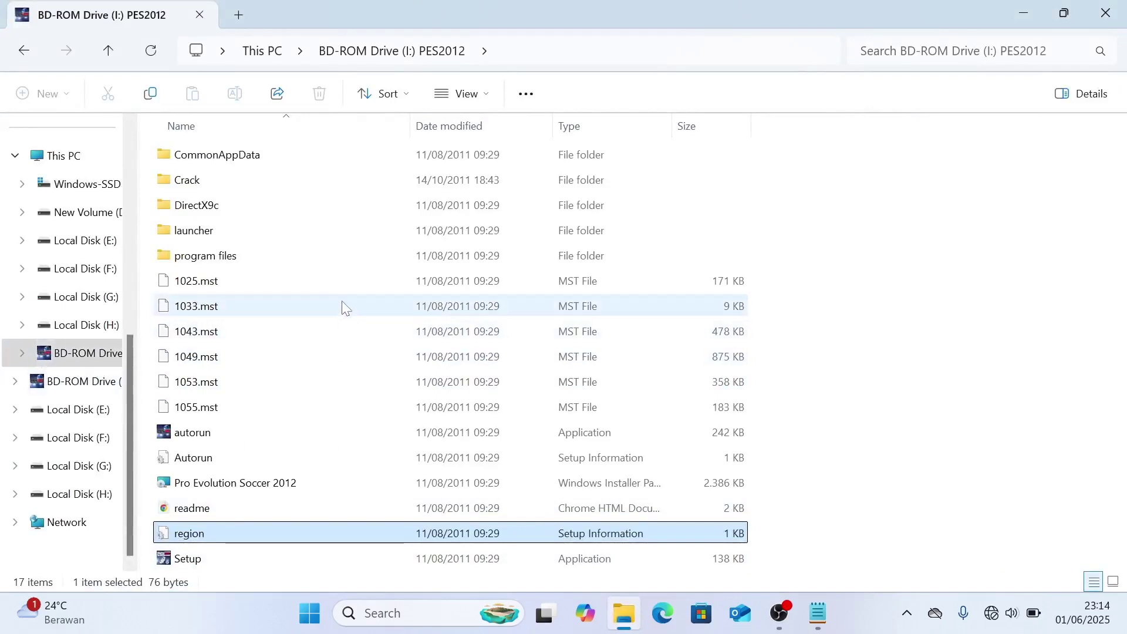
pyautogui.click(229, 185)
pyautogui.doubleClick(212, 188)
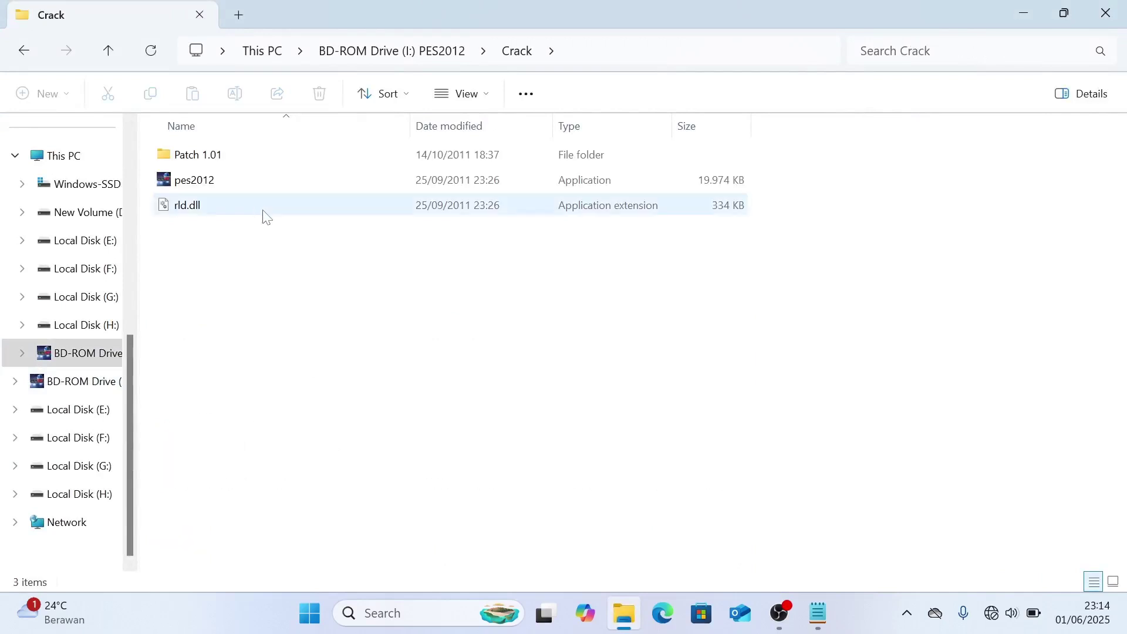
# Examine the Crack and Patch subfolders of Patch 1.01, and return to the disc's main Crack folder
pyautogui.doubleClick(226, 158)
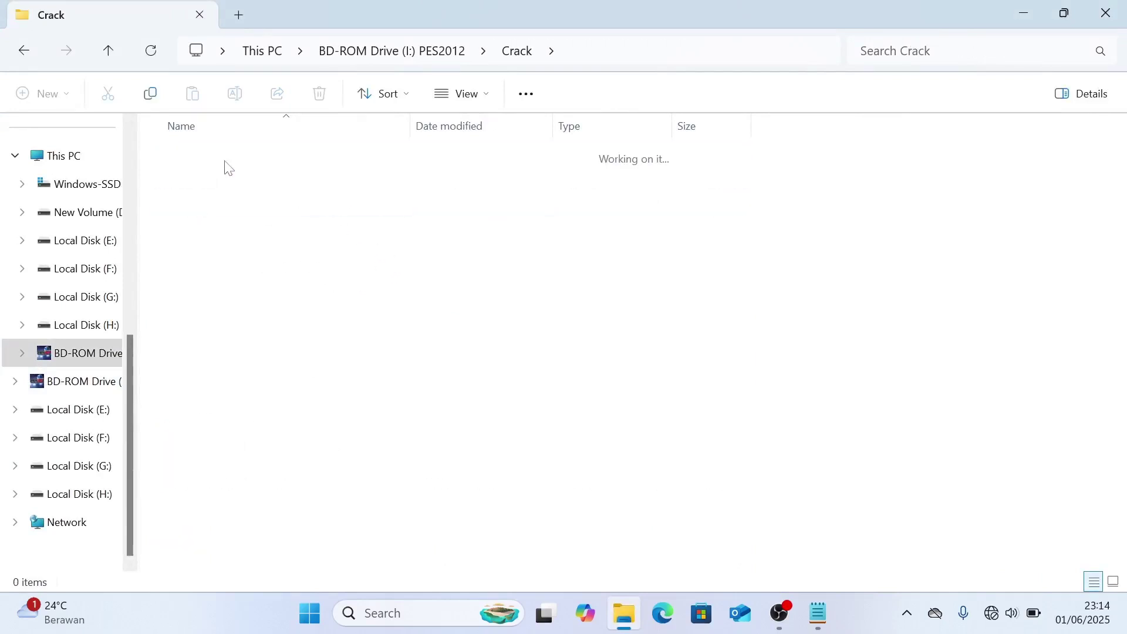
pyautogui.doubleClick(248, 162)
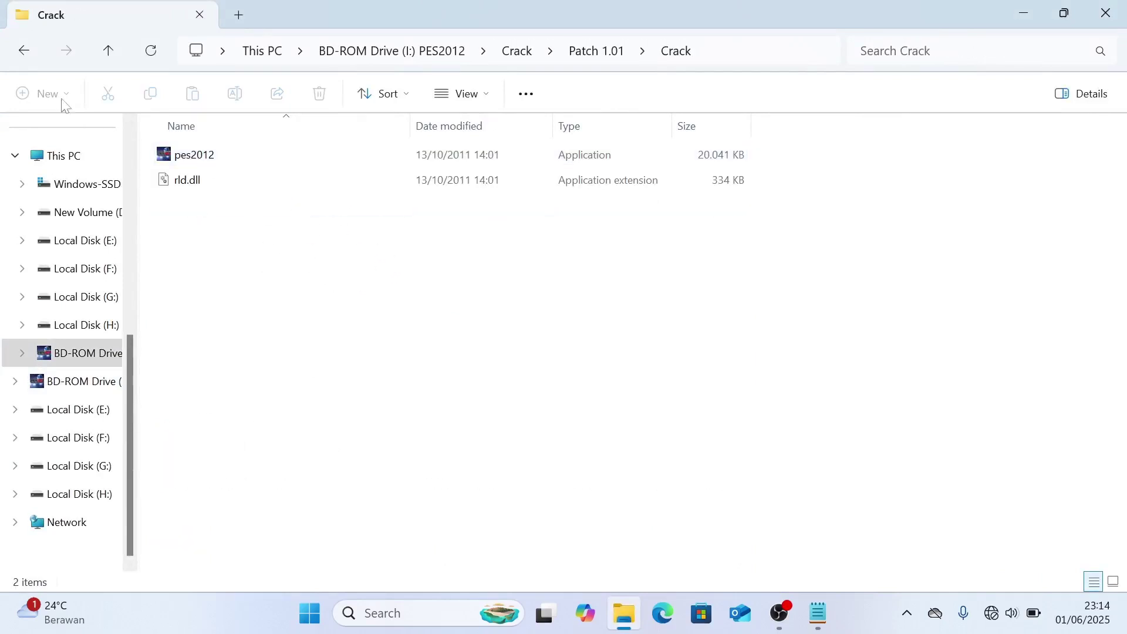
pyautogui.doubleClick(23, 52)
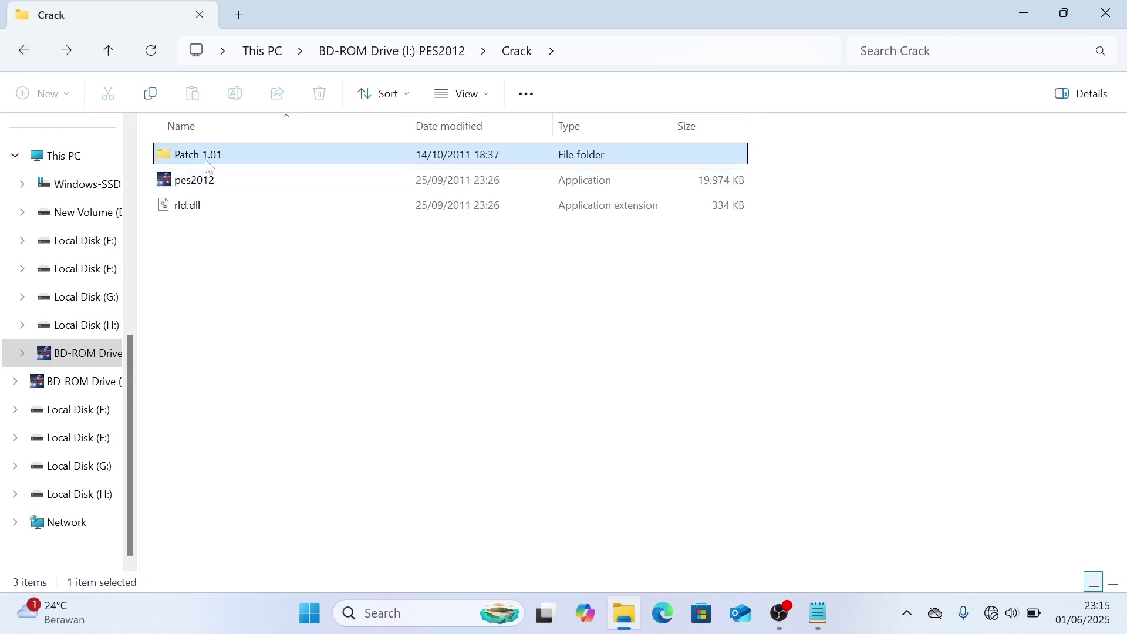
pyautogui.doubleClick(214, 181)
pyautogui.doubleClick(211, 183)
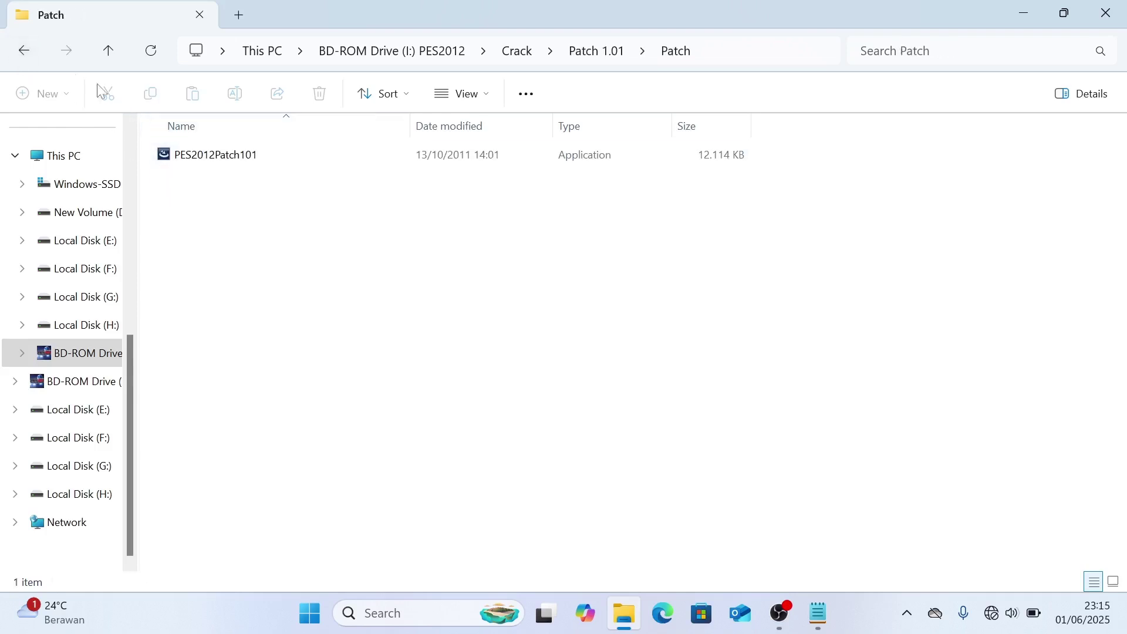
pyautogui.click(24, 51)
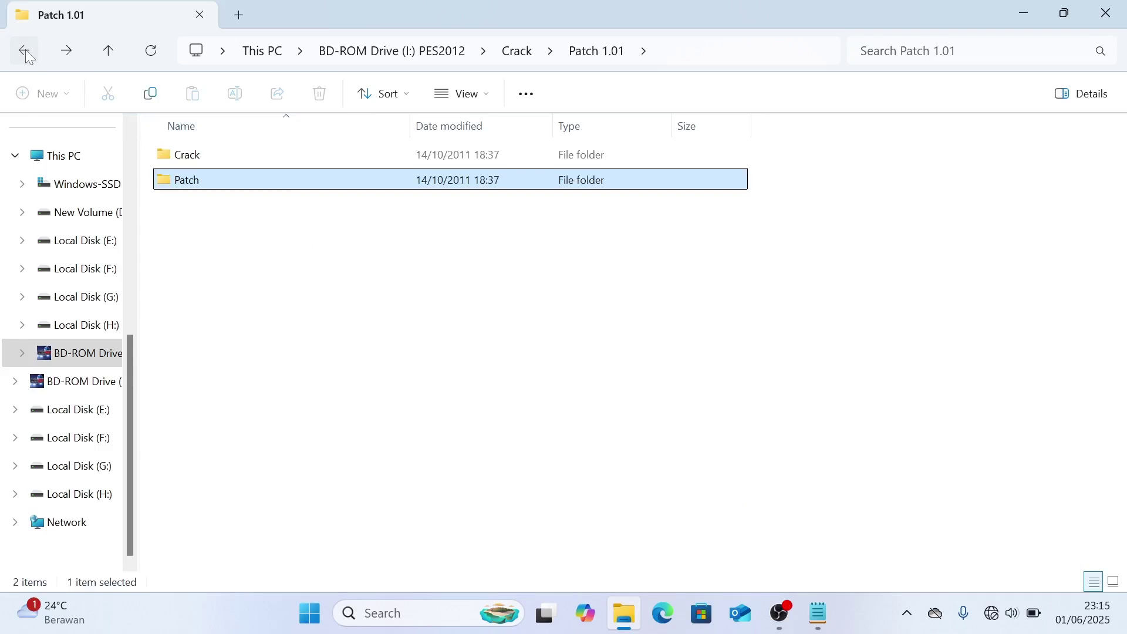
pyautogui.click(25, 51)
# Copy the pes2012 application and rld.dll from the disc's main Crack folder
pyautogui.moveTo(225, 241); pyautogui.dragTo(212, 184)
pyautogui.rightClick(216, 200)
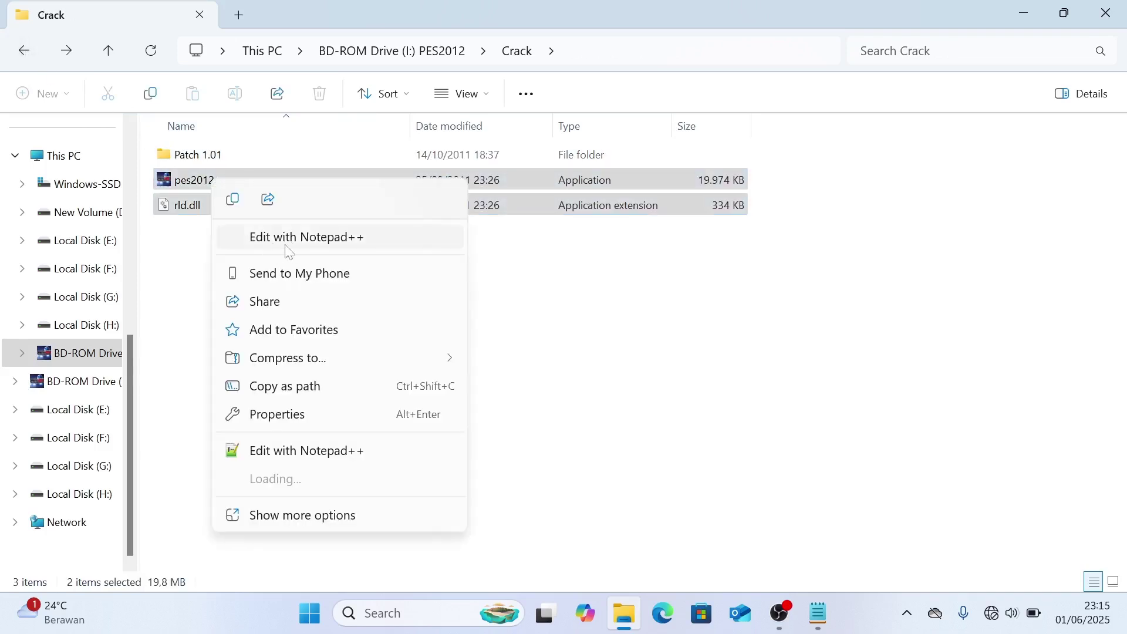
pyautogui.click(233, 201)
# Open the PES 2012 installation folder under GAMES in the personal folder on New Volume (D:)
pyautogui.scroll(5, 70, 375)
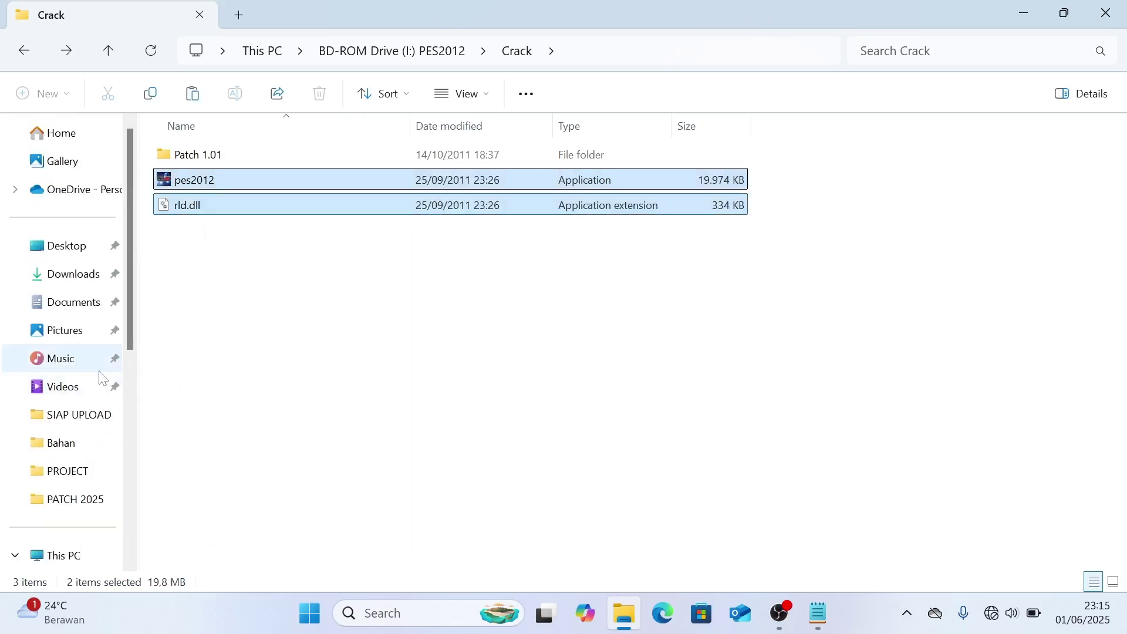
pyautogui.scroll(-3, 83, 367)
pyautogui.click(84, 363)
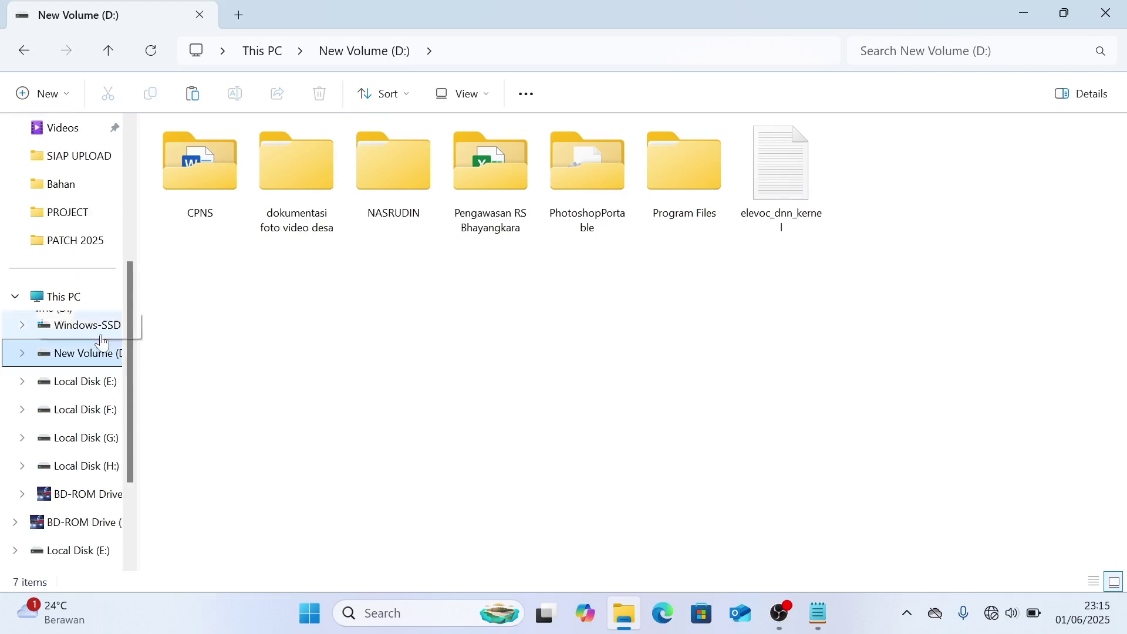
pyautogui.doubleClick(409, 211)
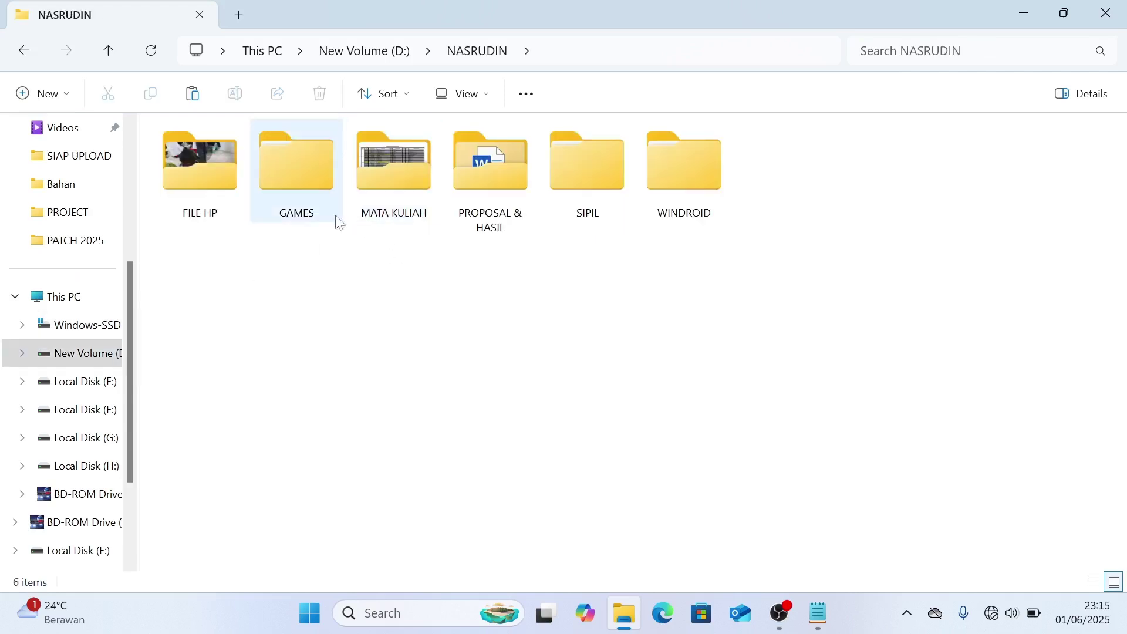
pyautogui.doubleClick(315, 195)
pyautogui.doubleClick(198, 160)
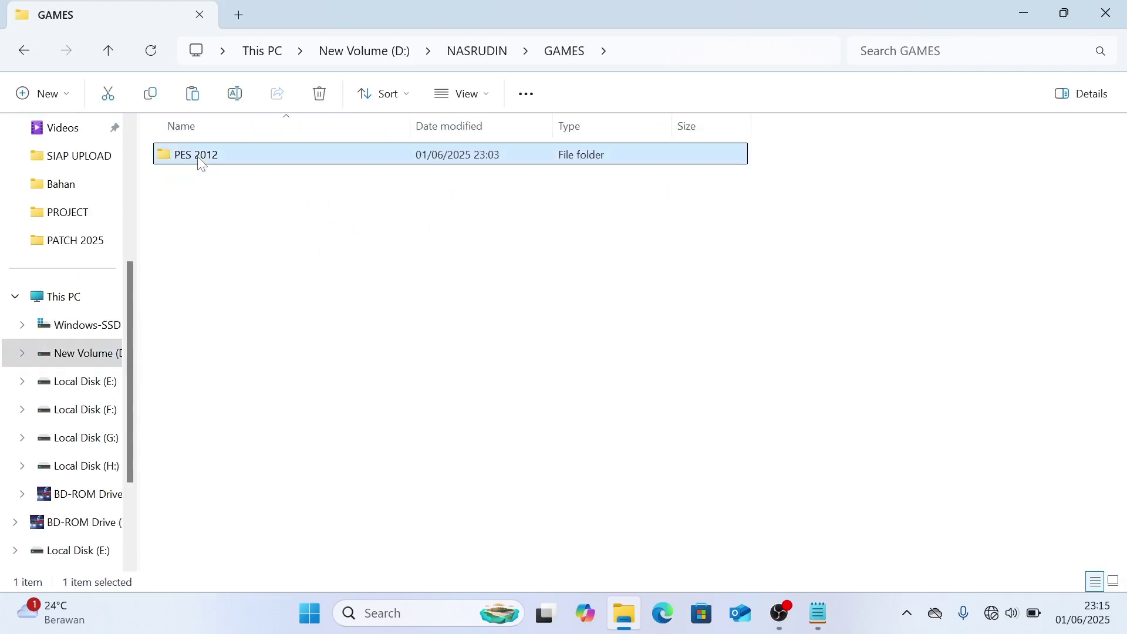
# Paste the copied files into the PES 2012 folder, replacing the existing pes2012.exe
pyautogui.rightClick(318, 276)
pyautogui.click(331, 290)
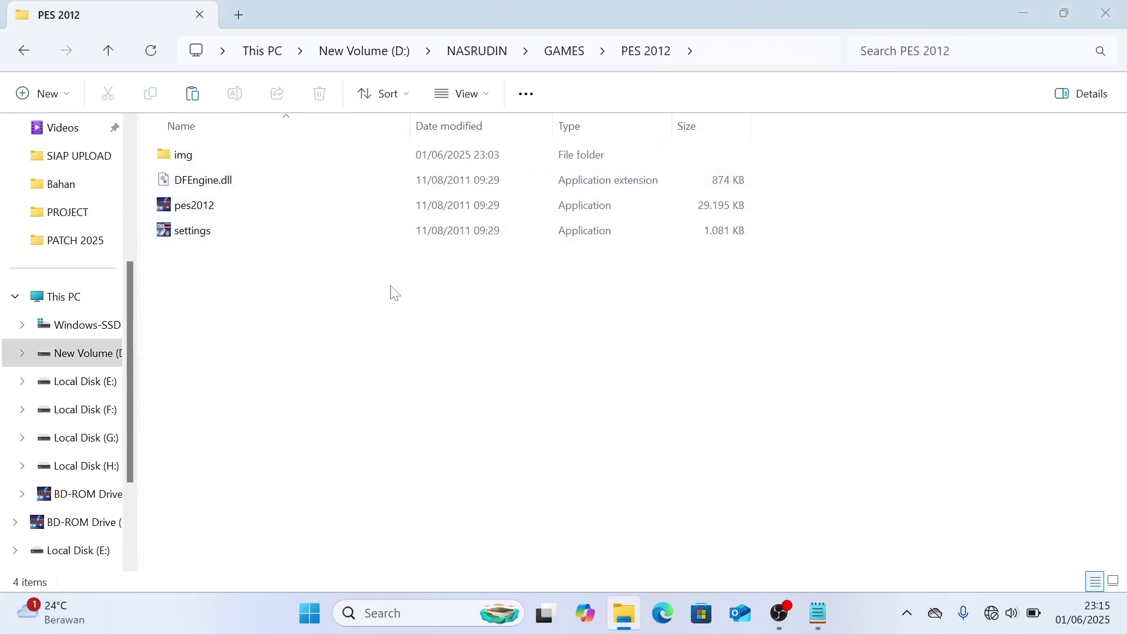
pyautogui.moveTo(347, 151); pyautogui.dragTo(445, 172)
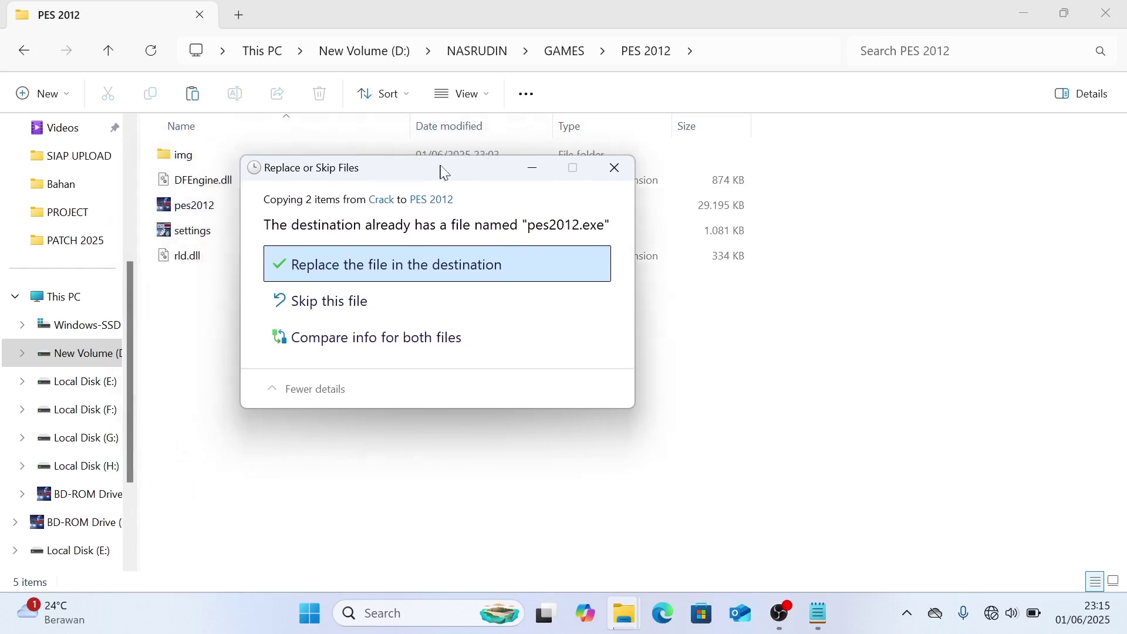
pyautogui.click(393, 265)
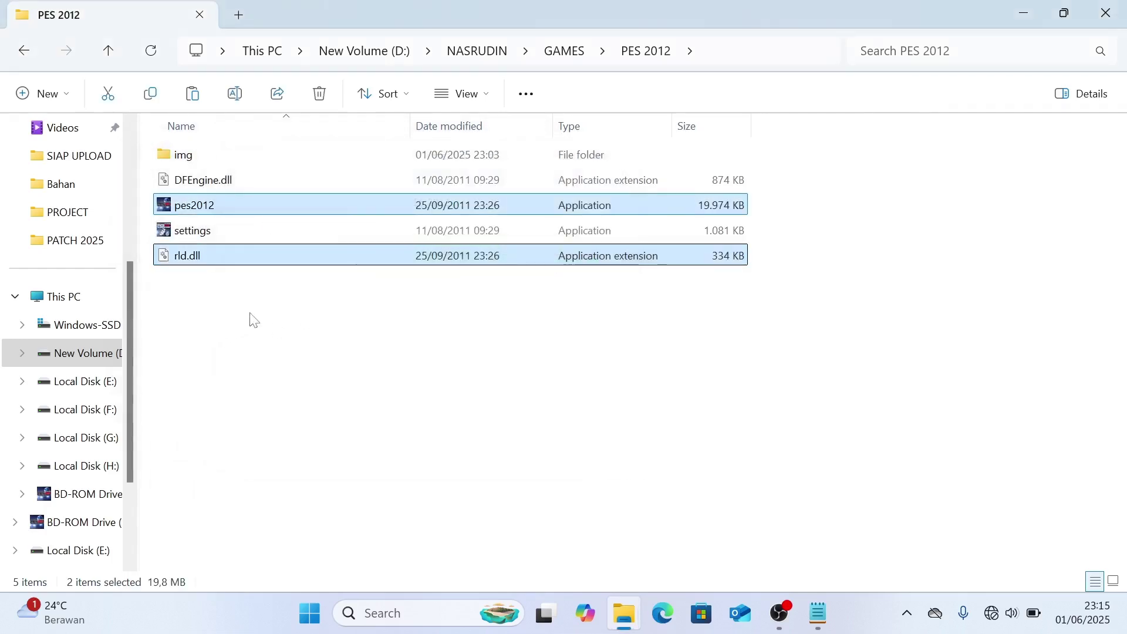
pyautogui.click(249, 319)
# Return to the root of BD-ROM Drive (I:) PES2012 and minimize the File Explorer window
pyautogui.scroll(-2, 70, 381)
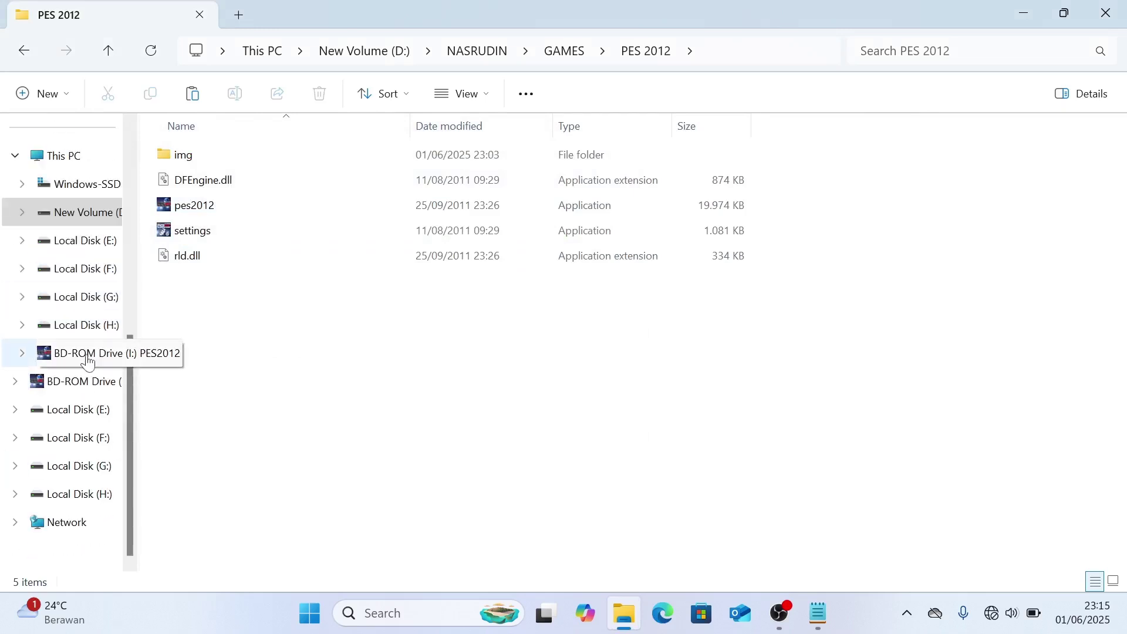
pyautogui.click(69, 353)
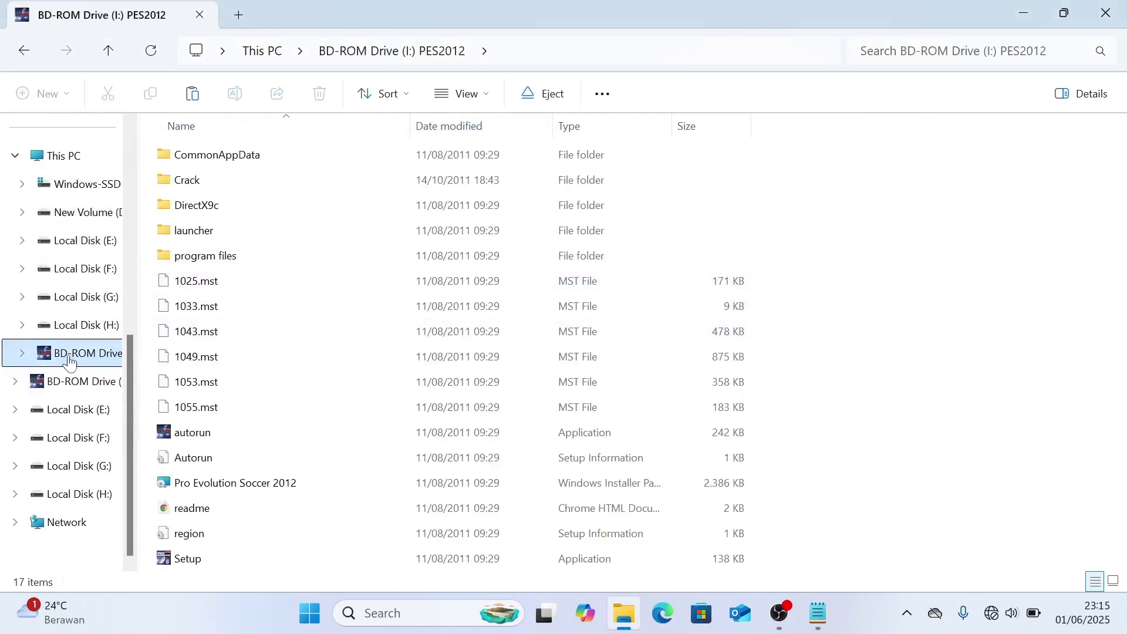
pyautogui.scroll(3, 73, 364)
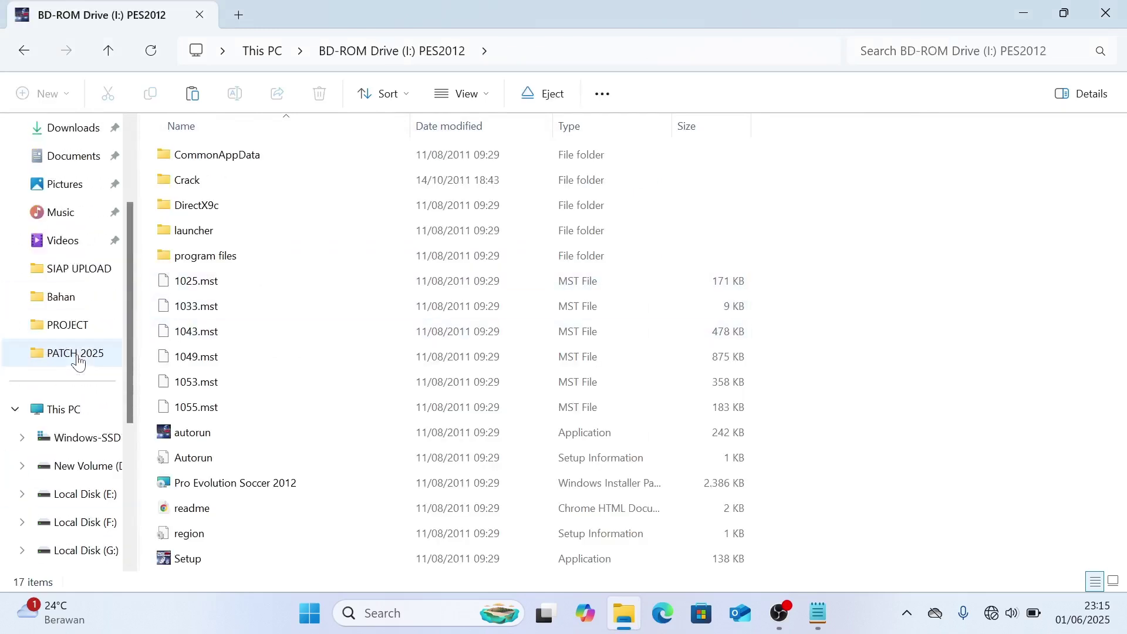
pyautogui.click(1036, 8)
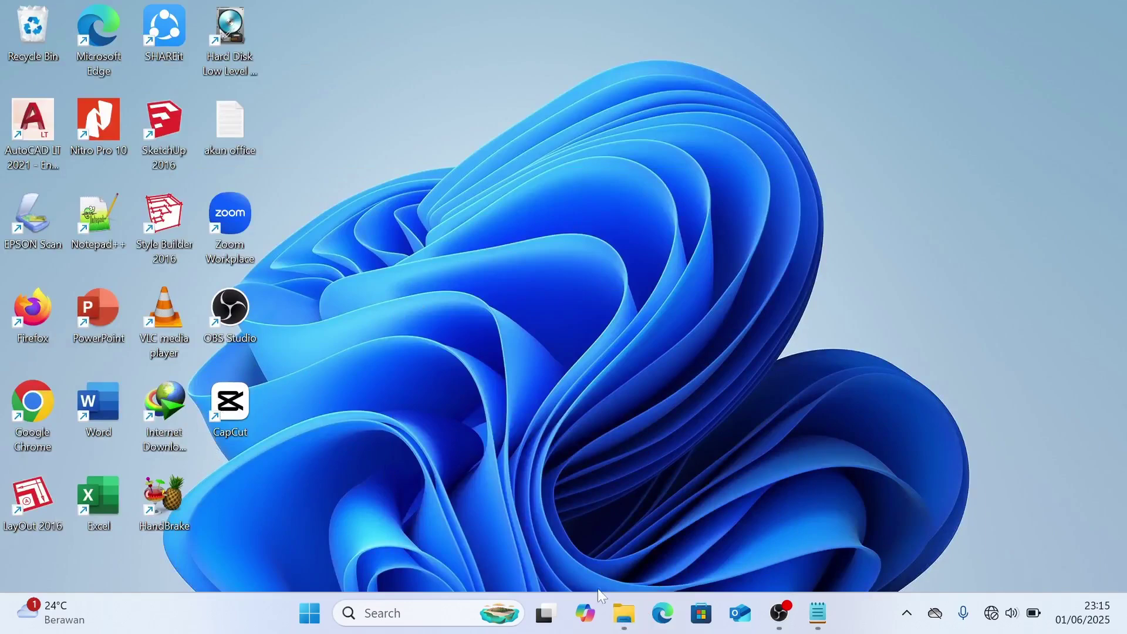
# Reopen File Explorer and go to the PES 2012 folder under GAMES in the personal folder on New Volume (D:)
pyautogui.click(624, 613)
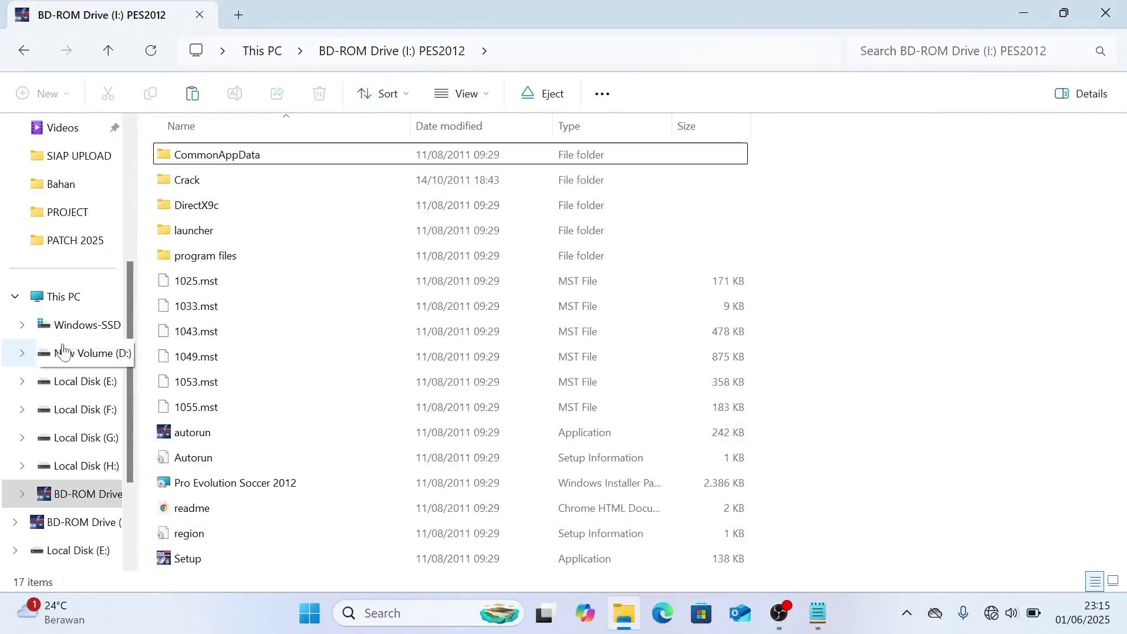
pyautogui.scroll(-2, 70, 329)
pyautogui.scroll(1, 73, 327)
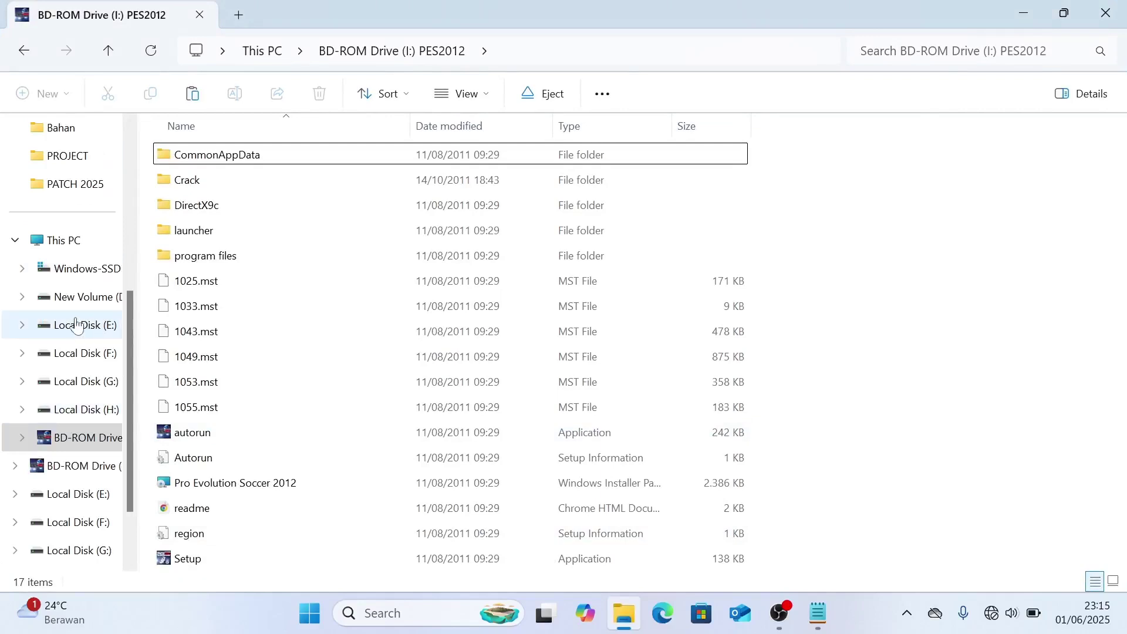
pyautogui.click(80, 298)
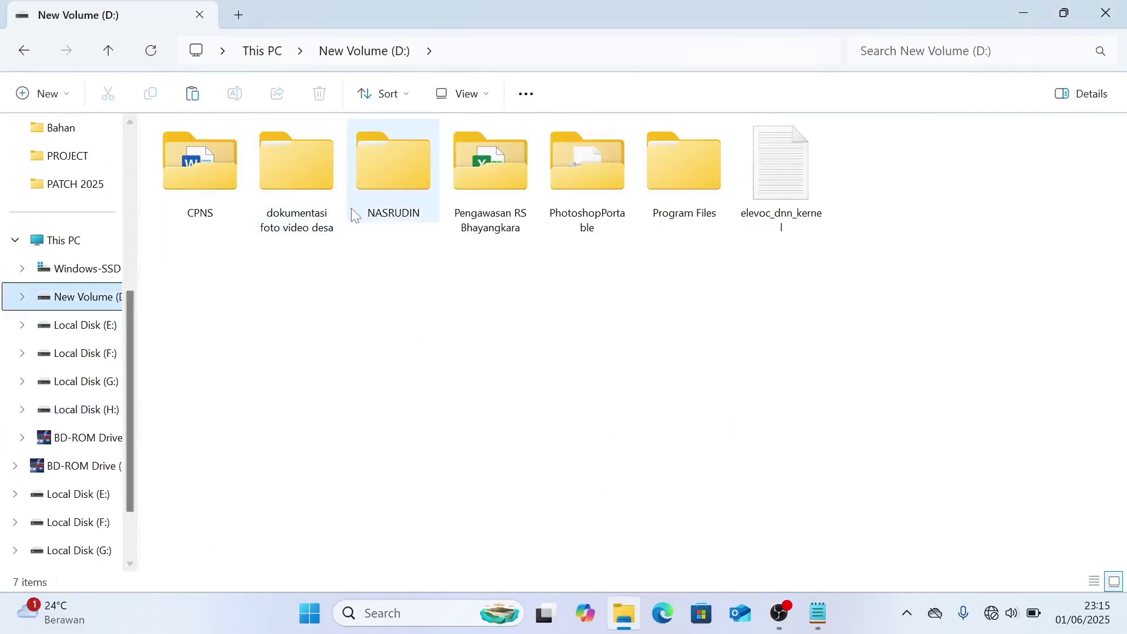
pyautogui.doubleClick(410, 181)
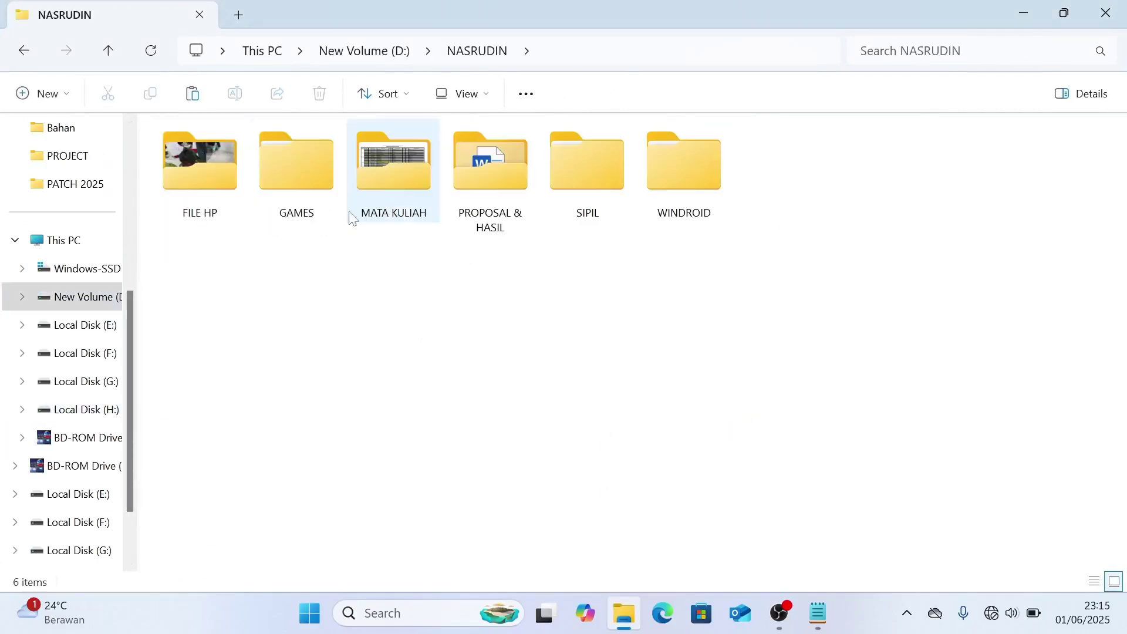
pyautogui.doubleClick(318, 176)
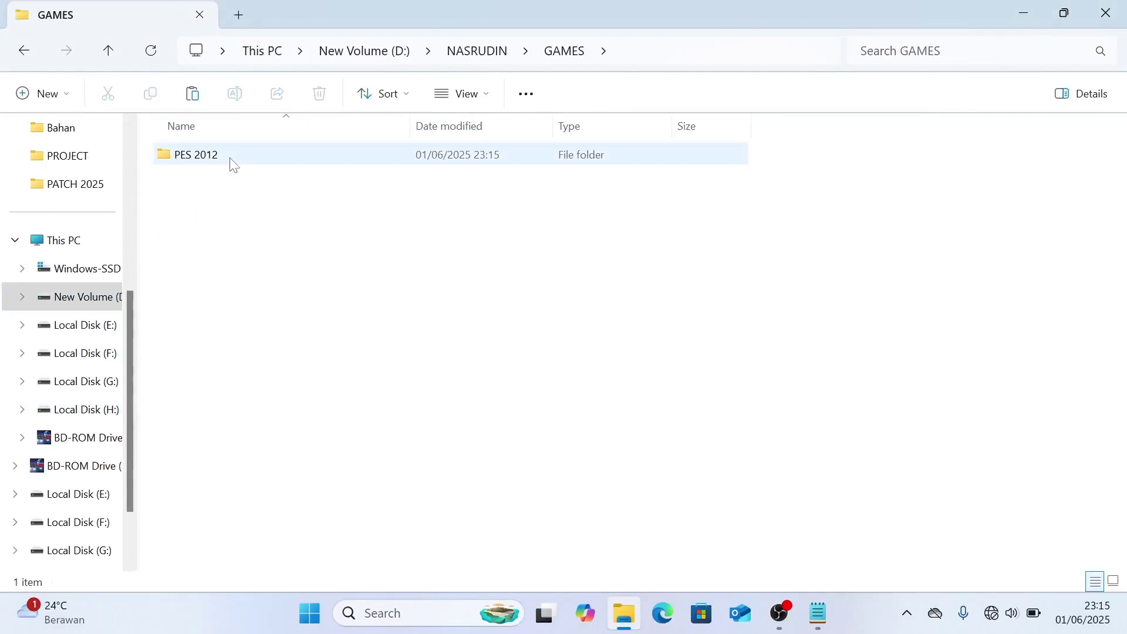
pyautogui.doubleClick(232, 157)
# Create a desktop shortcut for the pes2012 application and minimize the File Explorer window
pyautogui.click(220, 213)
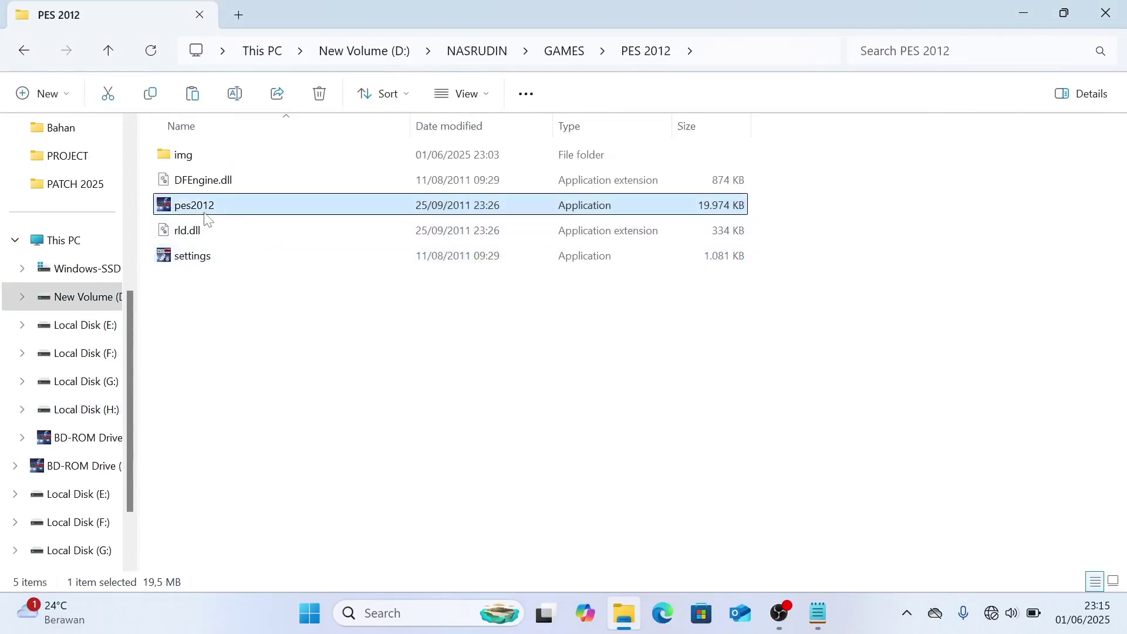
pyautogui.rightClick(210, 211)
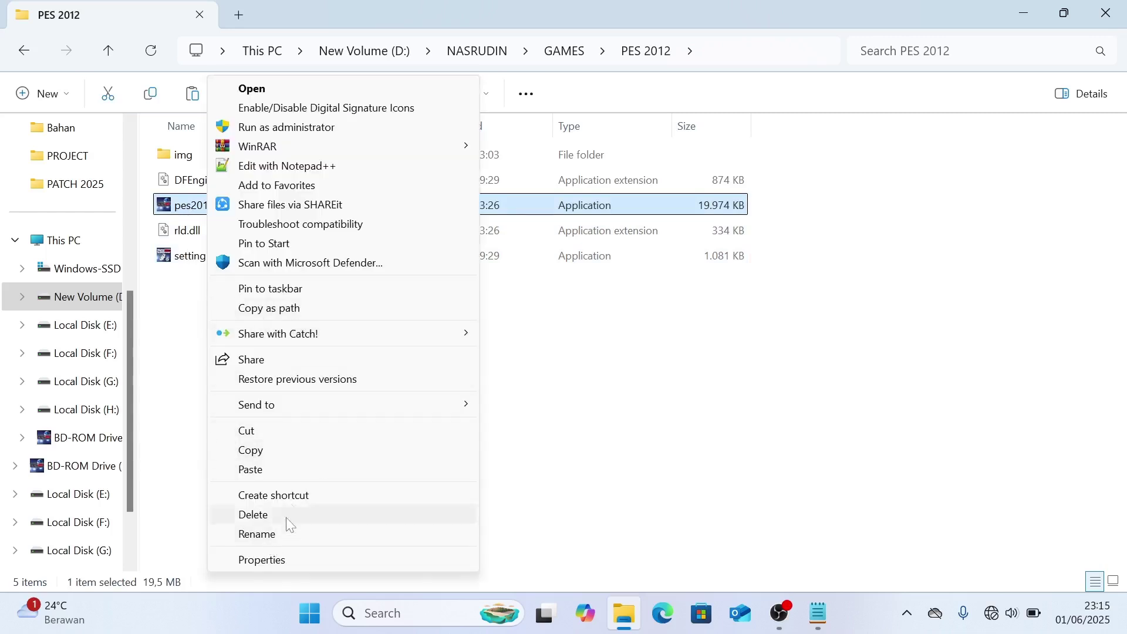
pyautogui.moveTo(285, 405)
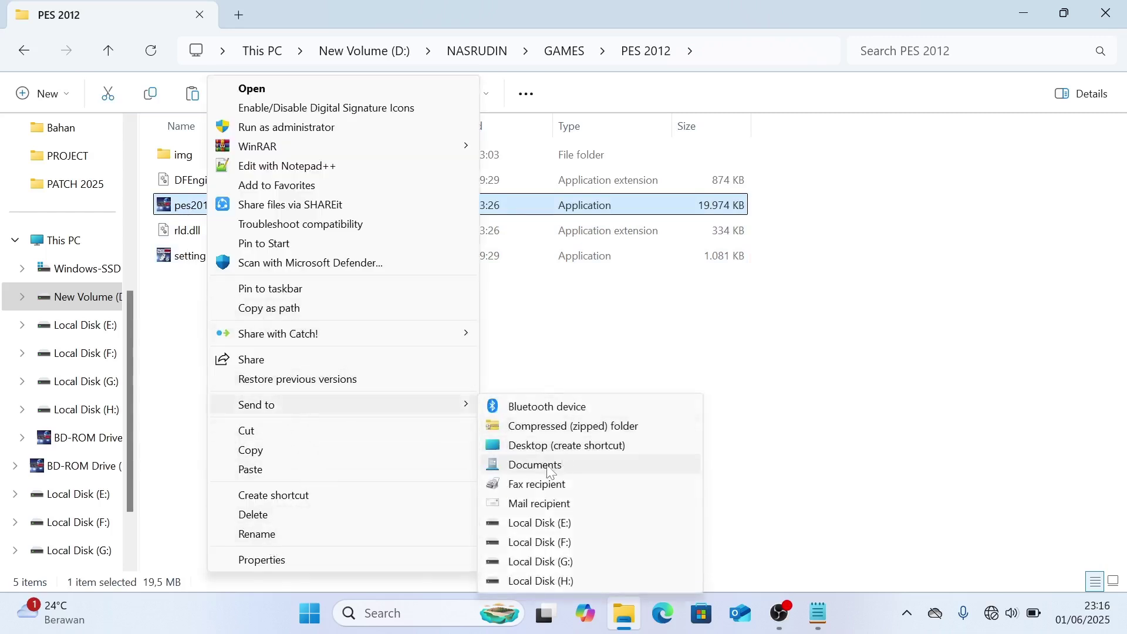
pyautogui.click(561, 446)
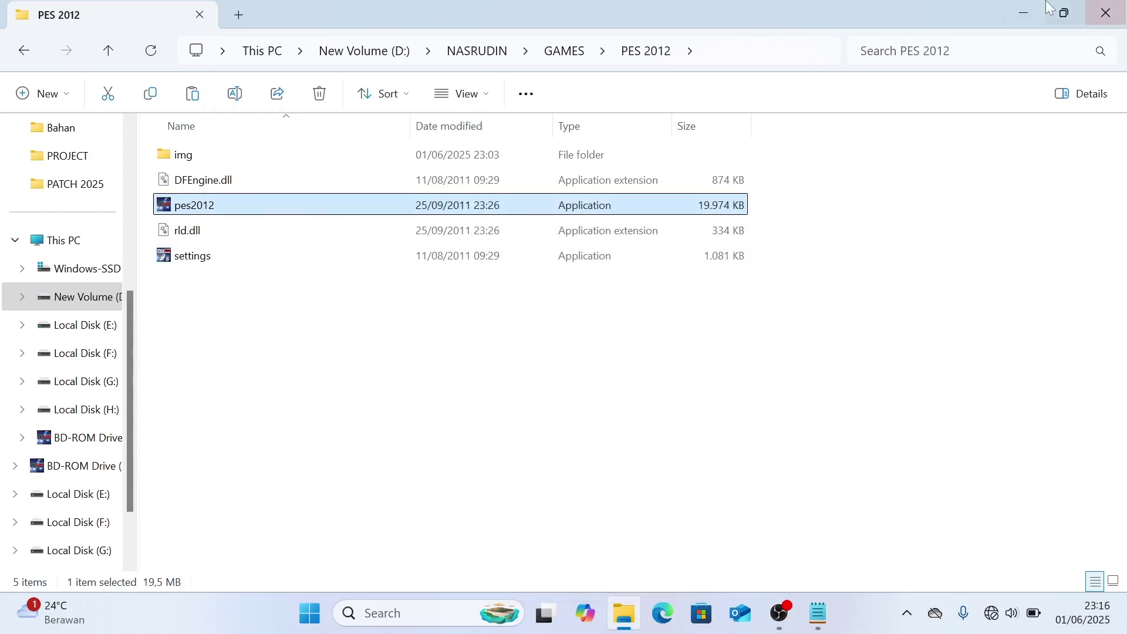
pyautogui.click(1025, 13)
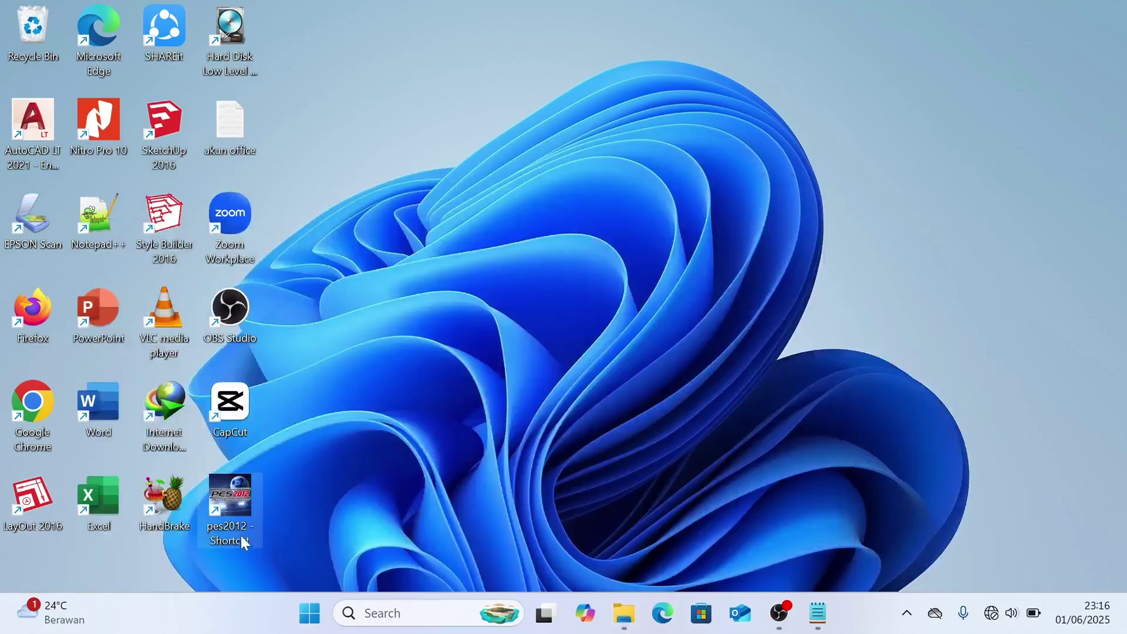
# Rename the new desktop shortcut to pes2012, removing the "- Shortcut" suffix
pyautogui.click(244, 540)
pyautogui.moveTo(249, 527); pyautogui.dragTo(298, 519)
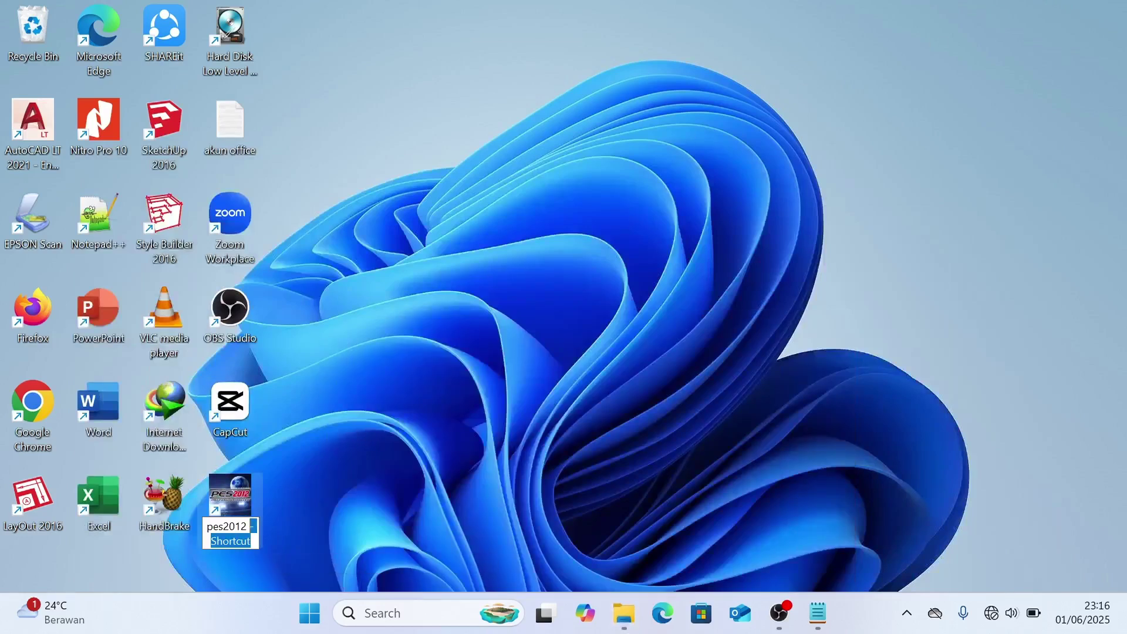
pyautogui.press('BackSpace')
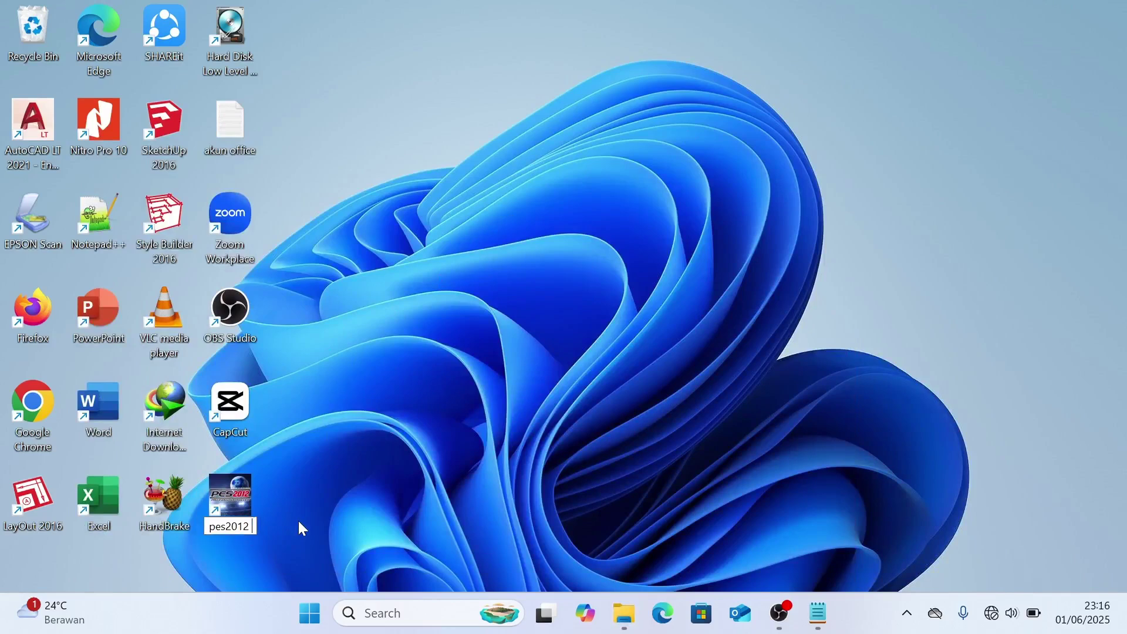
pyautogui.press('Return')
# Open the settings application in the PES 2012 folder and set the display resolution to (1920x1080) 16:9
pyautogui.click(624, 613)
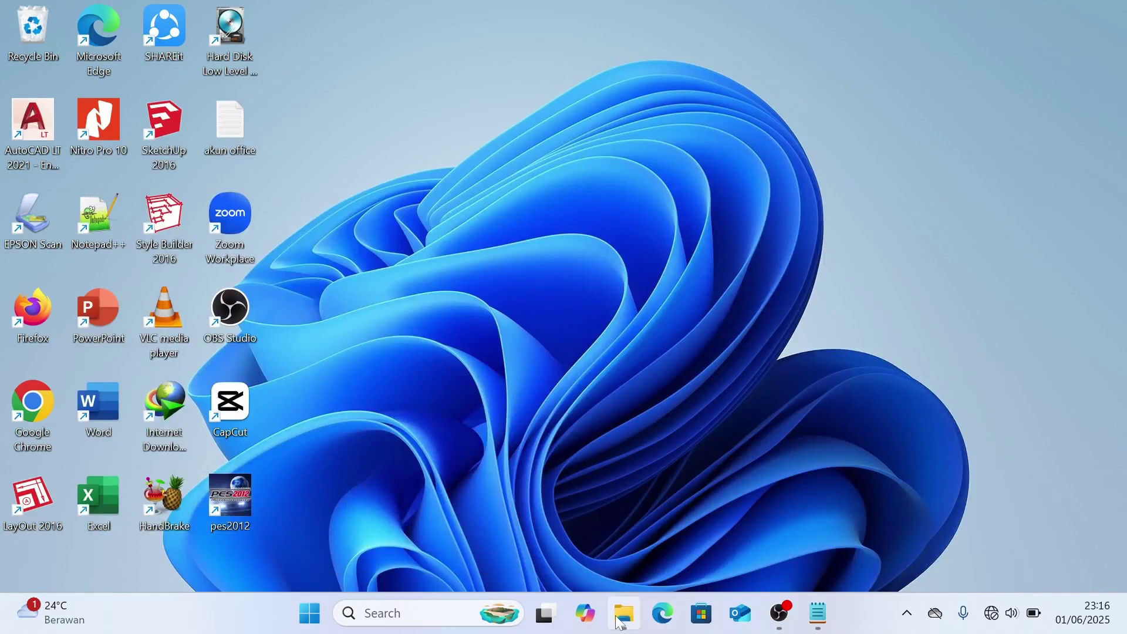
pyautogui.click(227, 259)
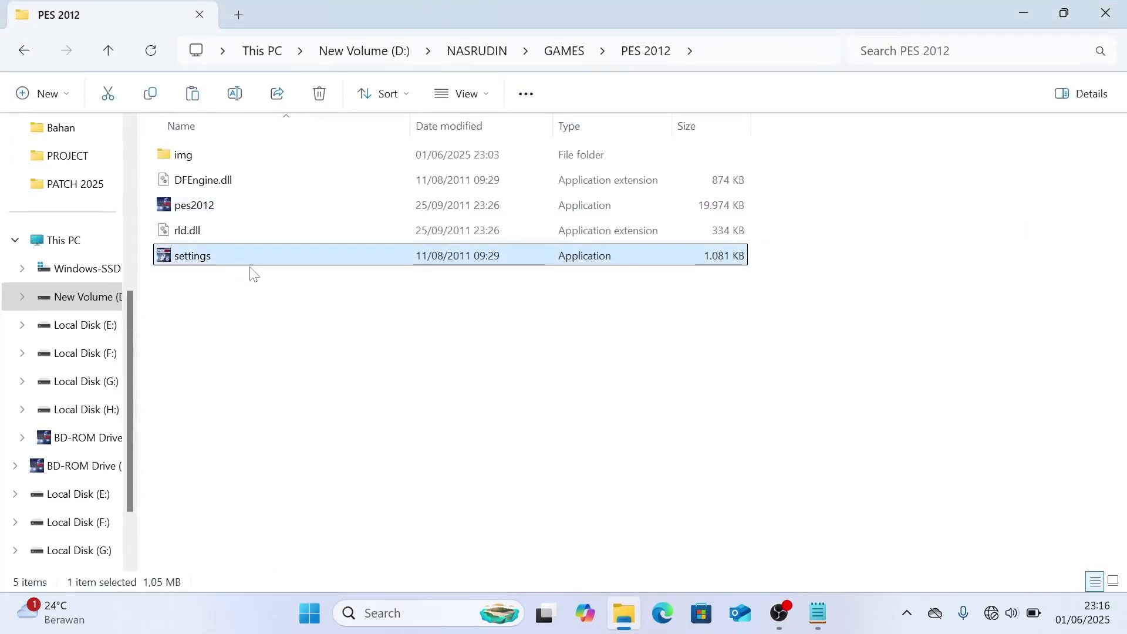
pyautogui.doubleClick(247, 263)
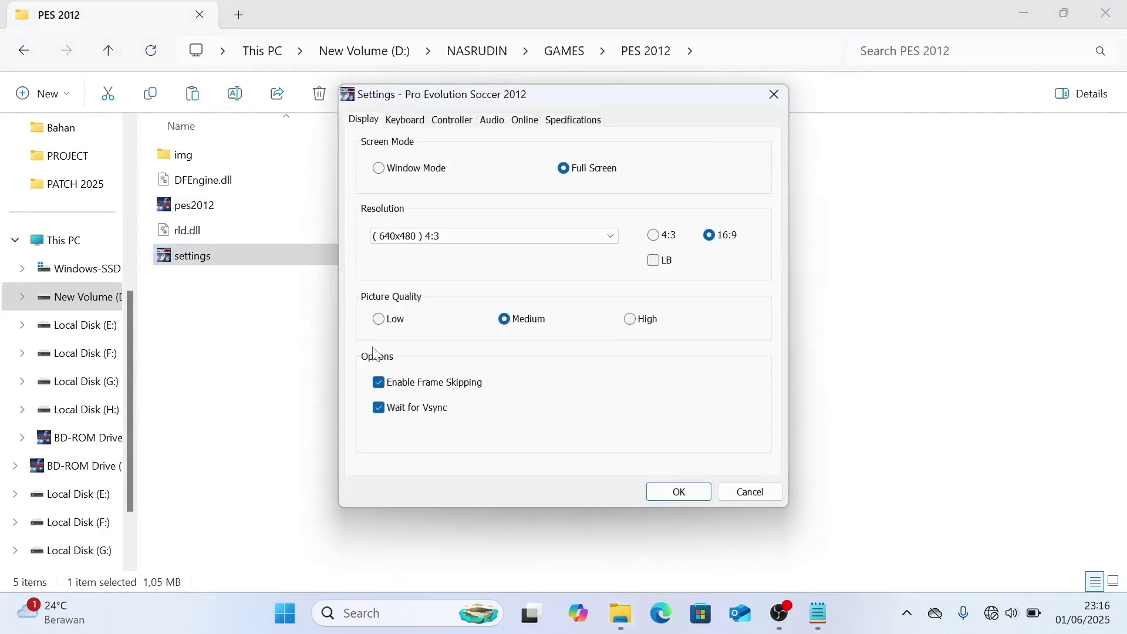
pyautogui.click(556, 236)
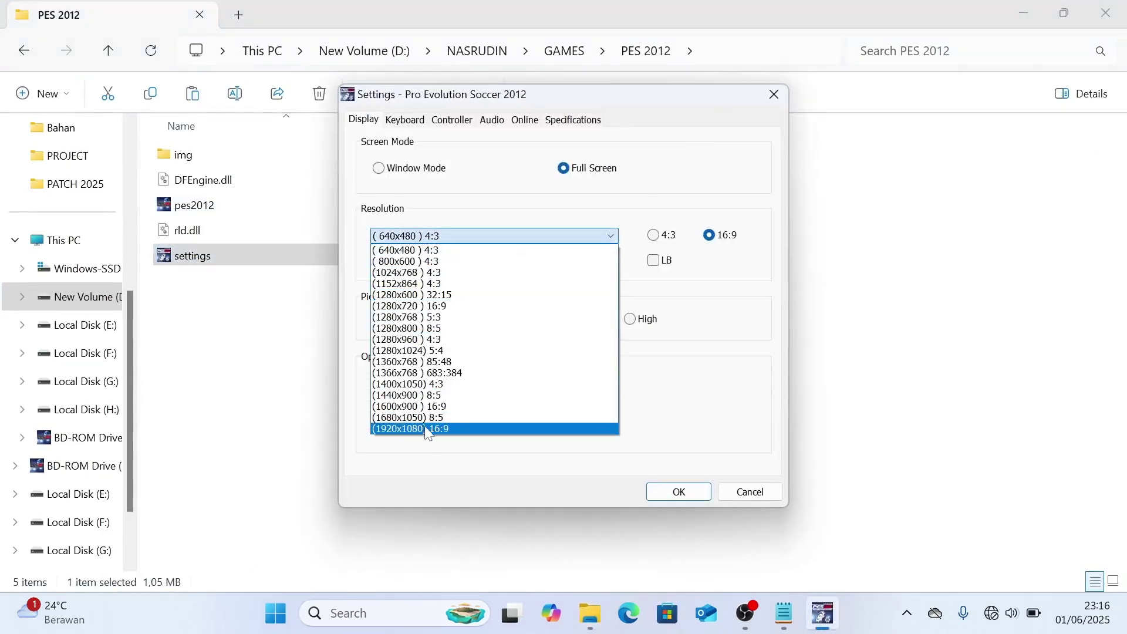
pyautogui.click(447, 429)
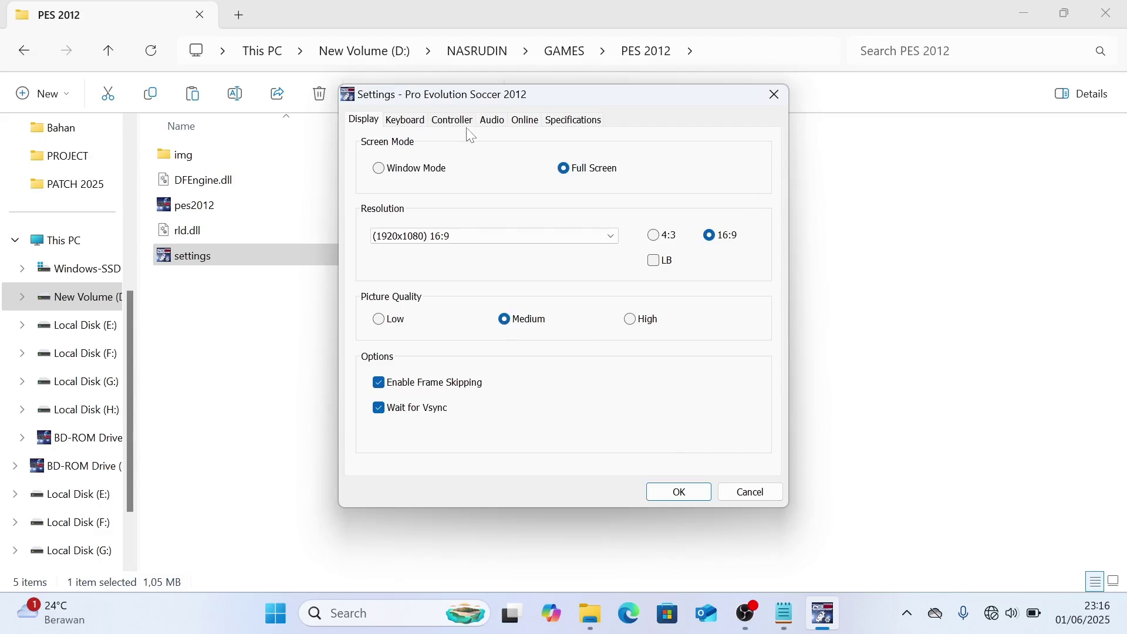
# Look over the Controller settings, return to the Display settings and save the game configuration
pyautogui.click(453, 120)
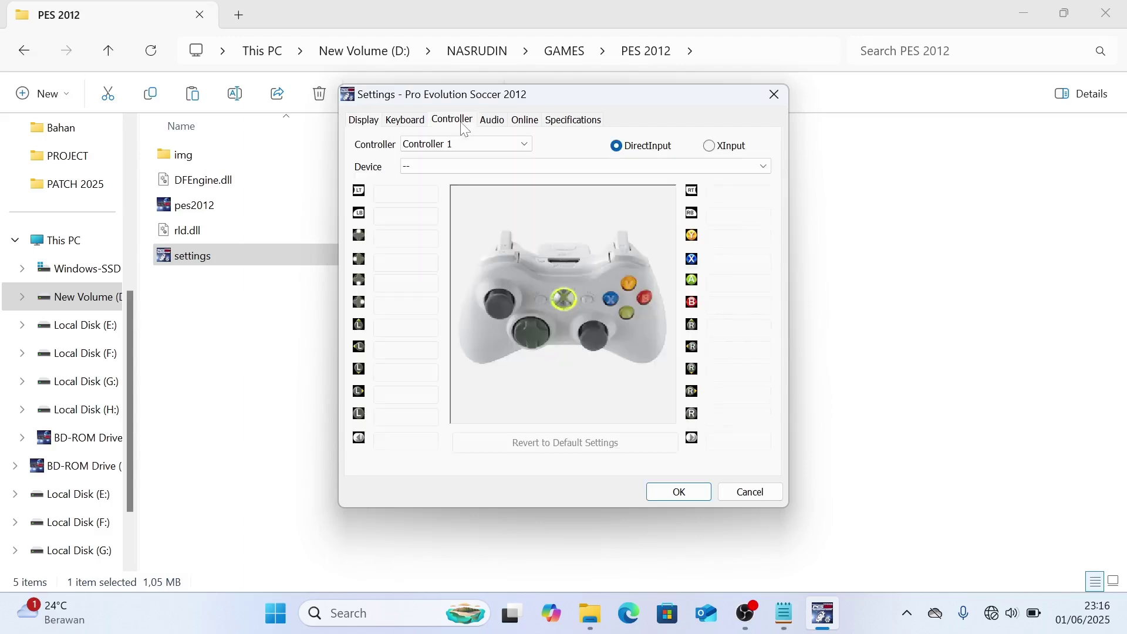
pyautogui.click(361, 128)
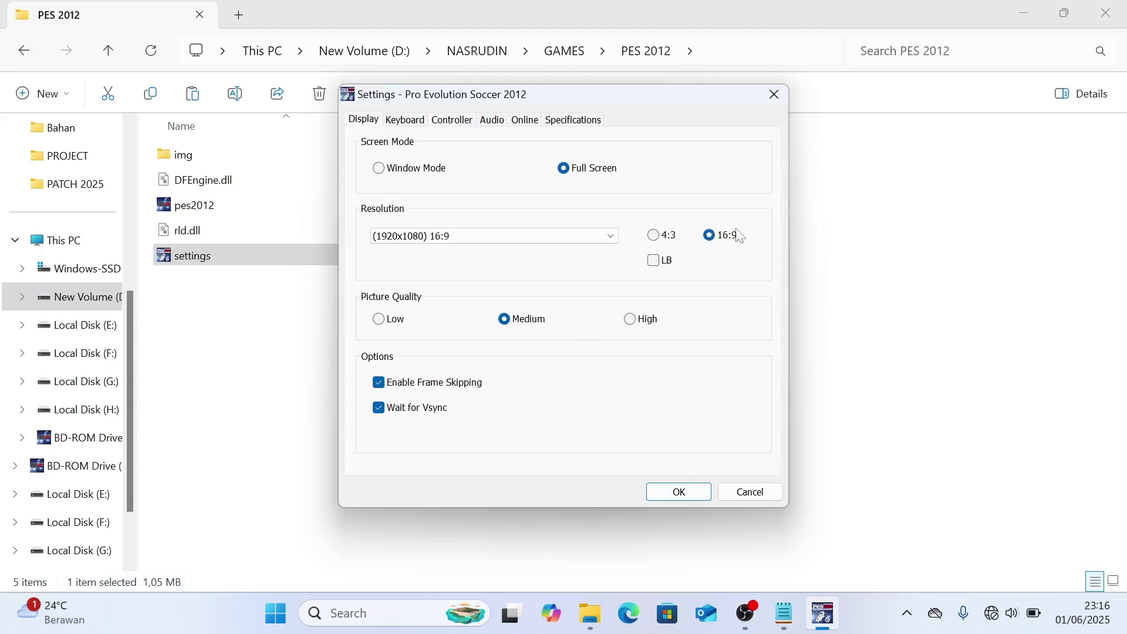
pyautogui.click(678, 492)
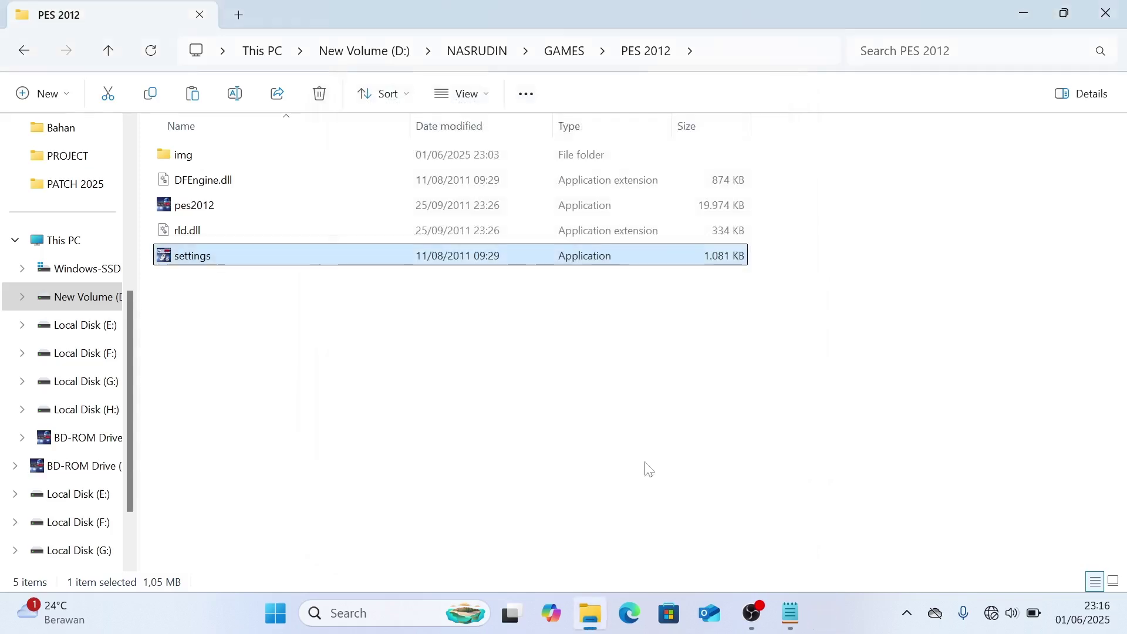
# Eject the mounted BD-ROM Drive (I:) PES2012
pyautogui.scroll(-1, 88, 381)
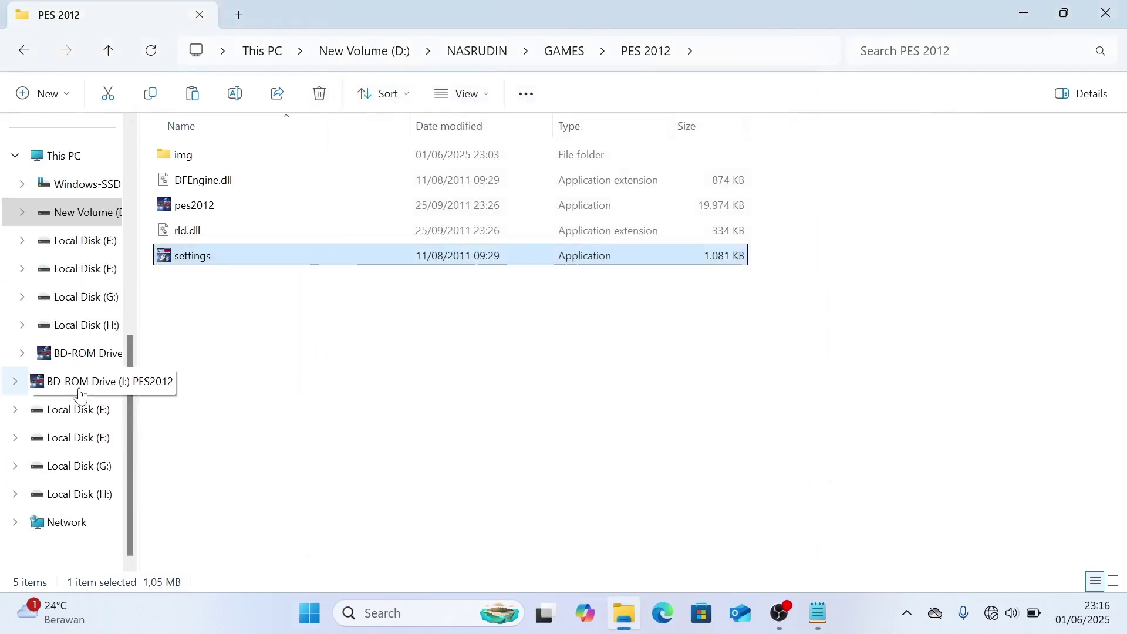
pyautogui.click(111, 357)
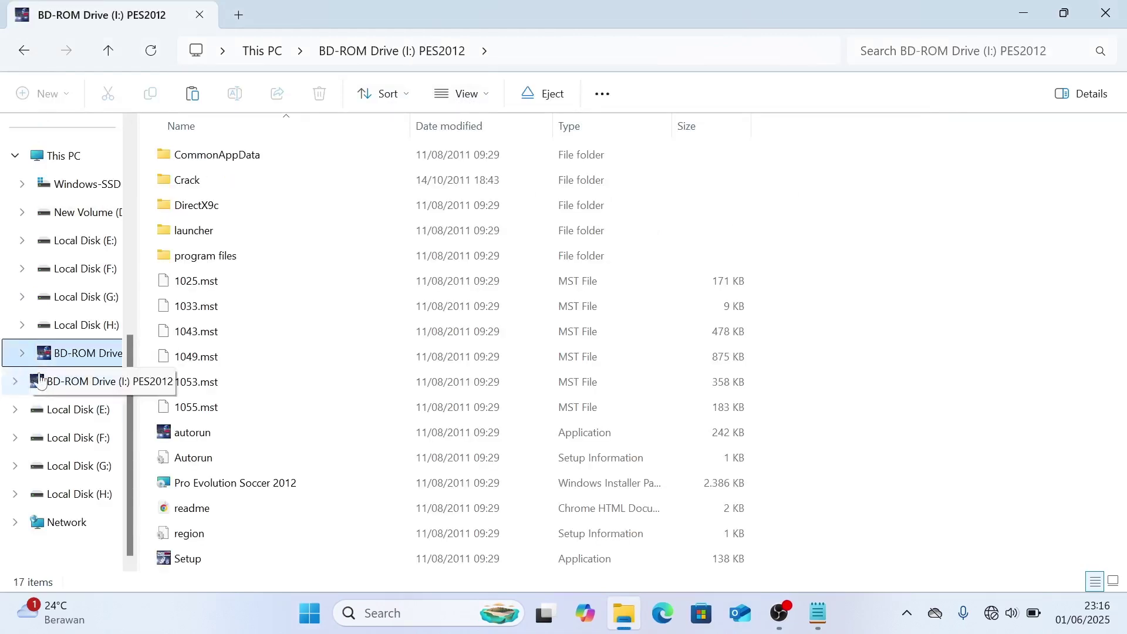
pyautogui.rightClick(88, 355)
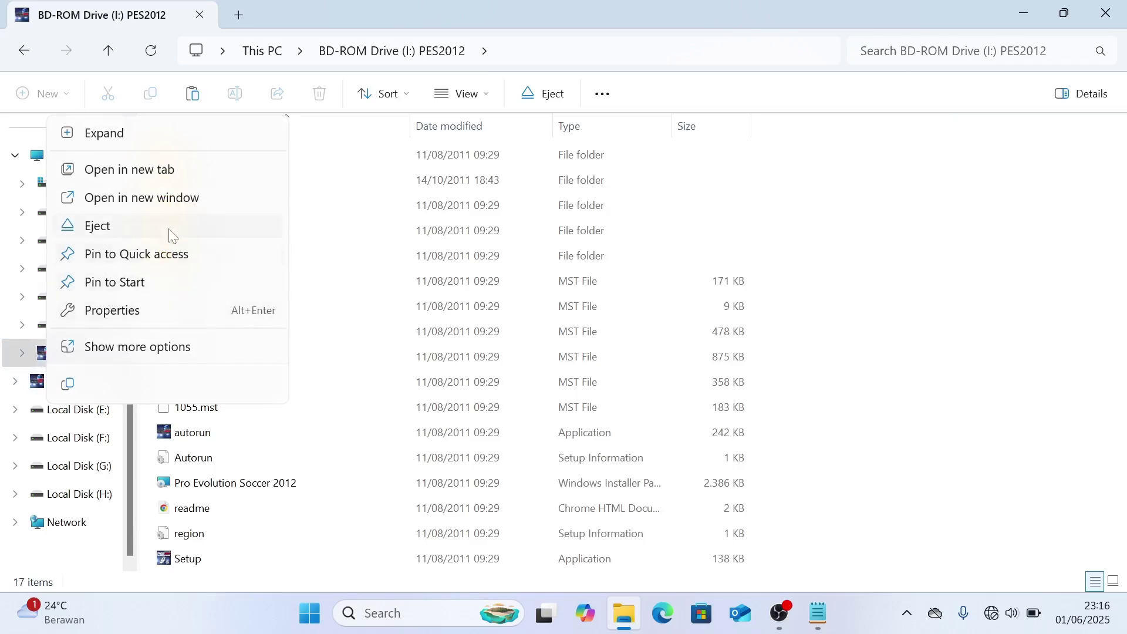
pyautogui.click(113, 231)
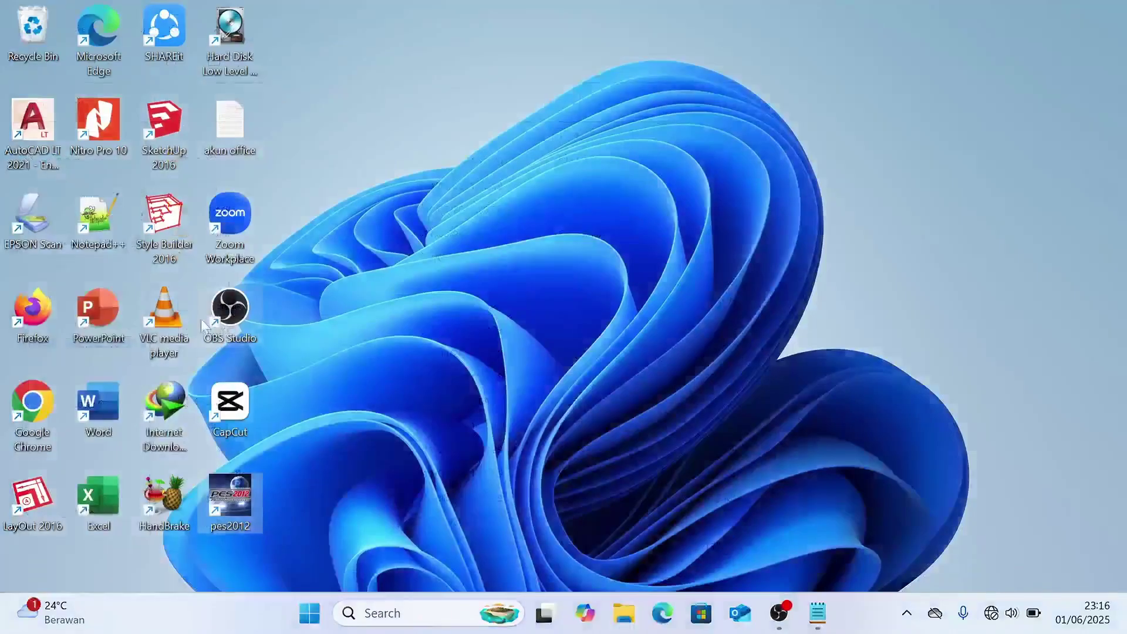
# Check the list of drives in File Explorer for the ejected disc and close the window
pyautogui.click(640, 625)
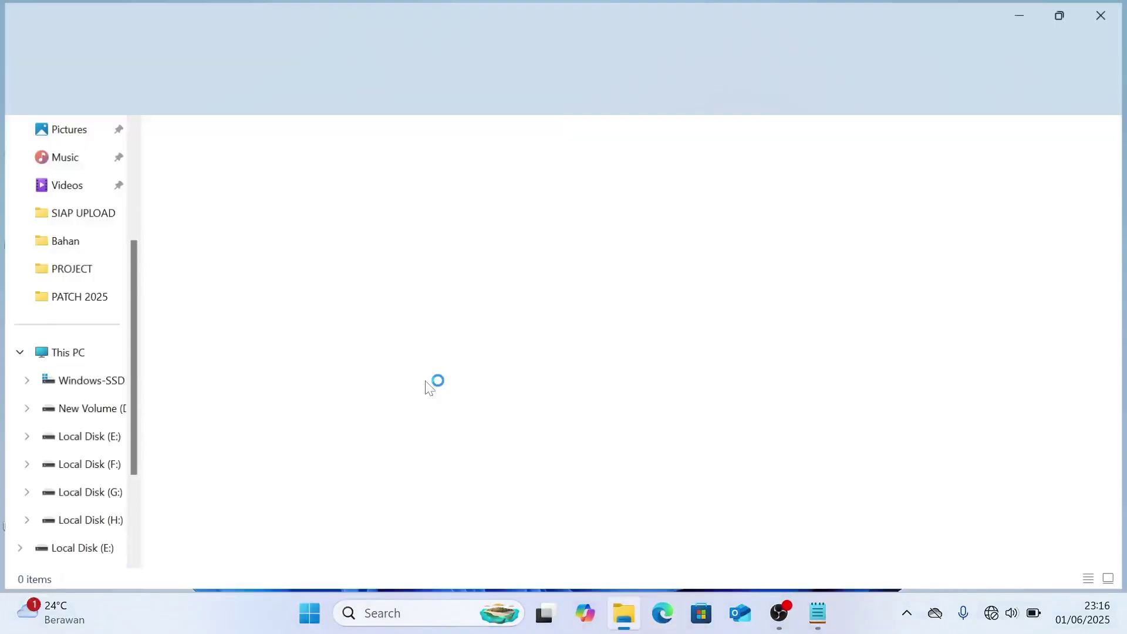
pyautogui.scroll(-5, 69, 378)
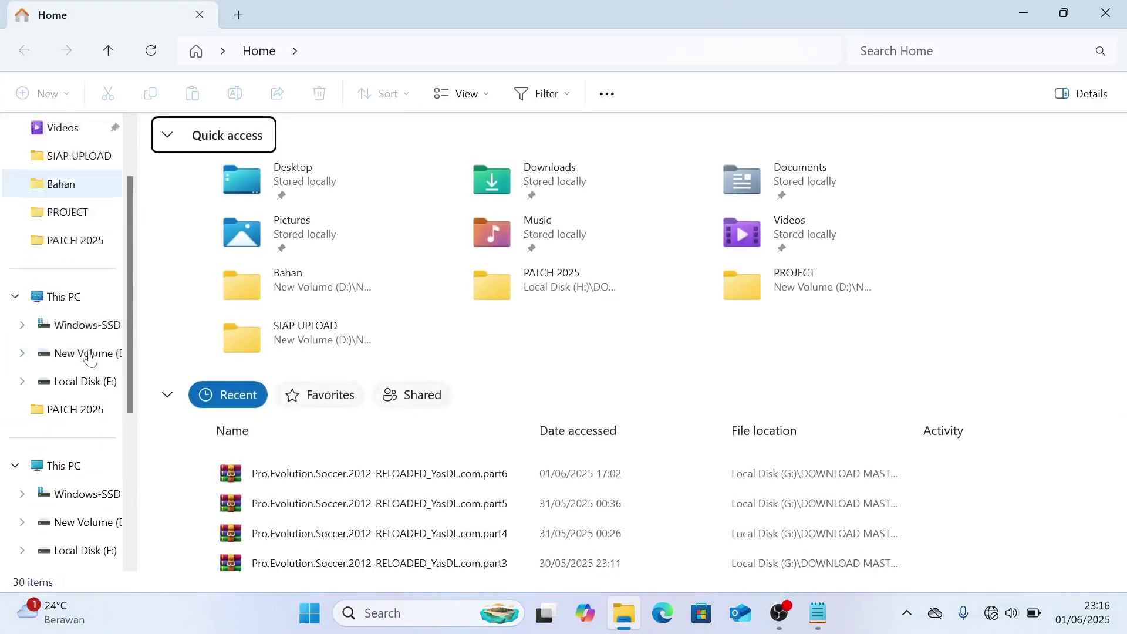
pyautogui.click(1105, 12)
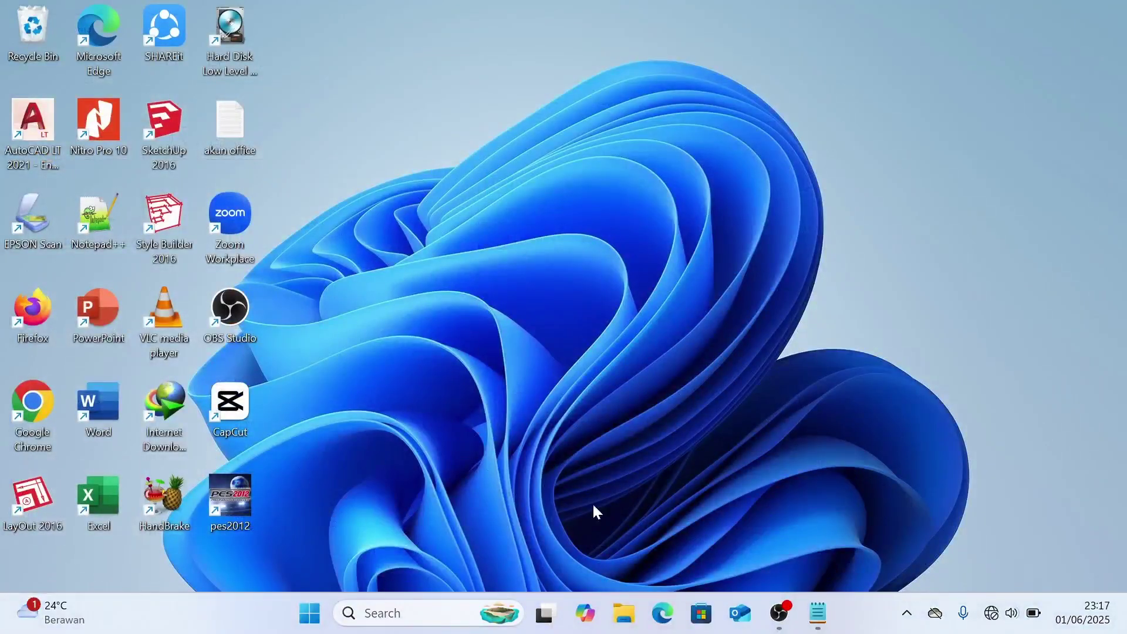
# Launch the game from the pes2012 desktop shortcut
pyautogui.doubleClick(230, 500)
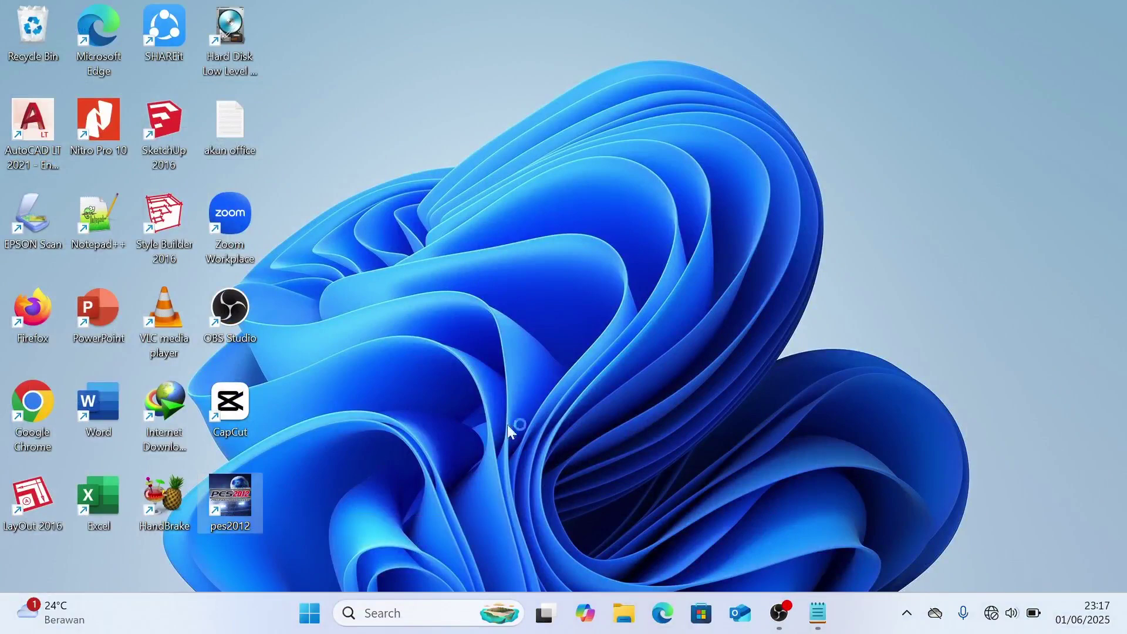